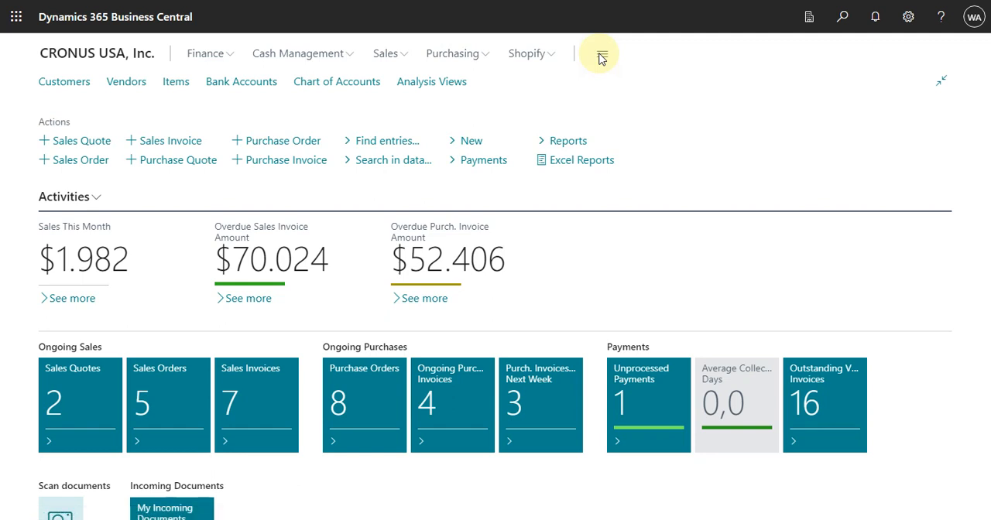
# Open the Depreciation Books list from the fixed assets setup in the Finance section of the role explorer
pyautogui.click(602, 56)
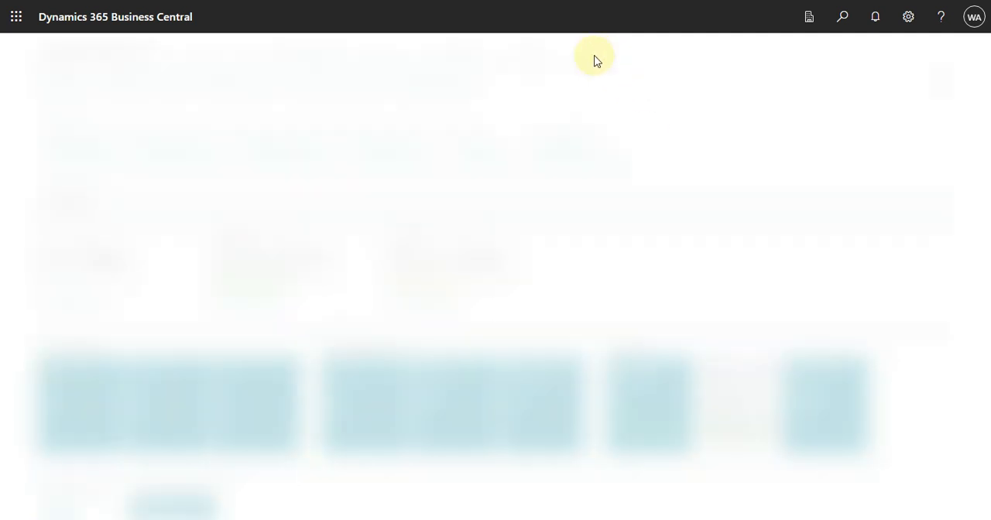
pyautogui.click(331, 53)
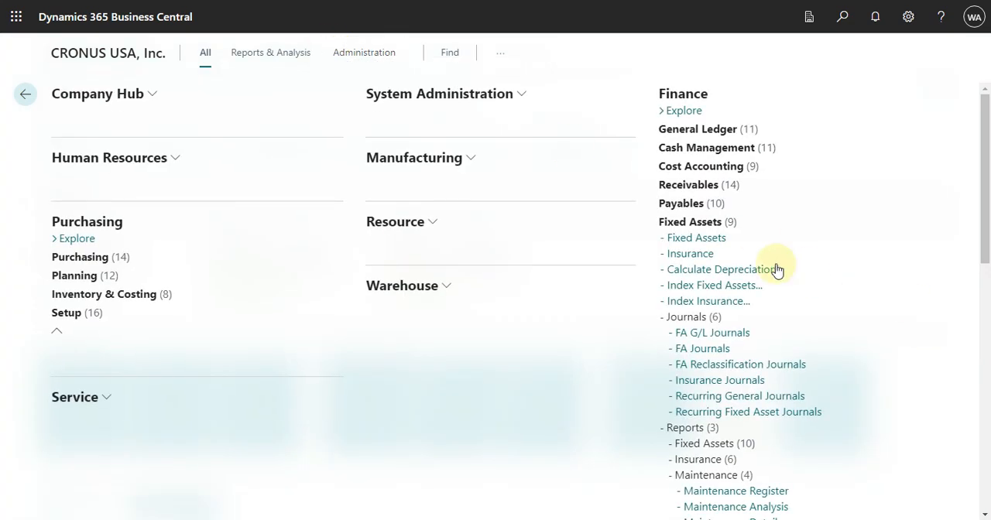
pyautogui.scroll(-1, 881, 389)
pyautogui.scroll(-1, 880, 389)
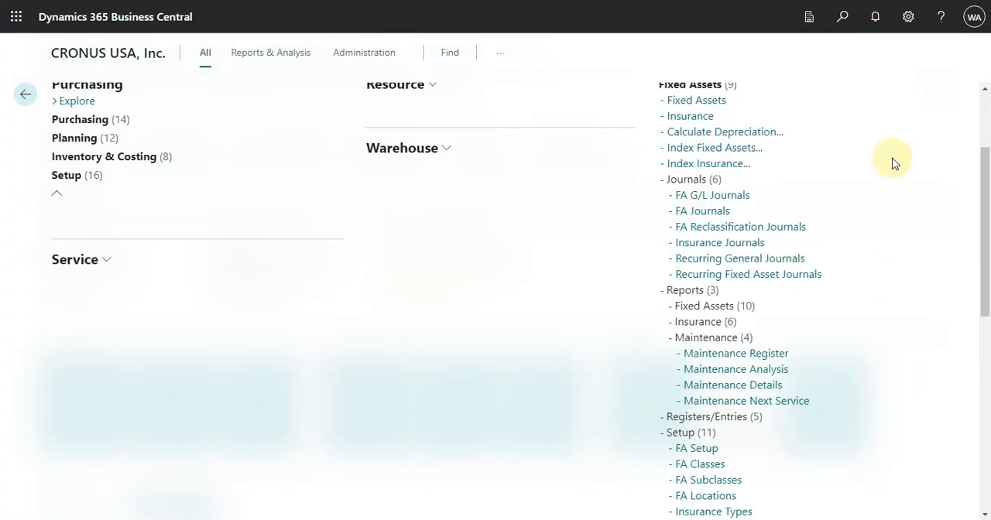
pyautogui.scroll(1, 842, 336)
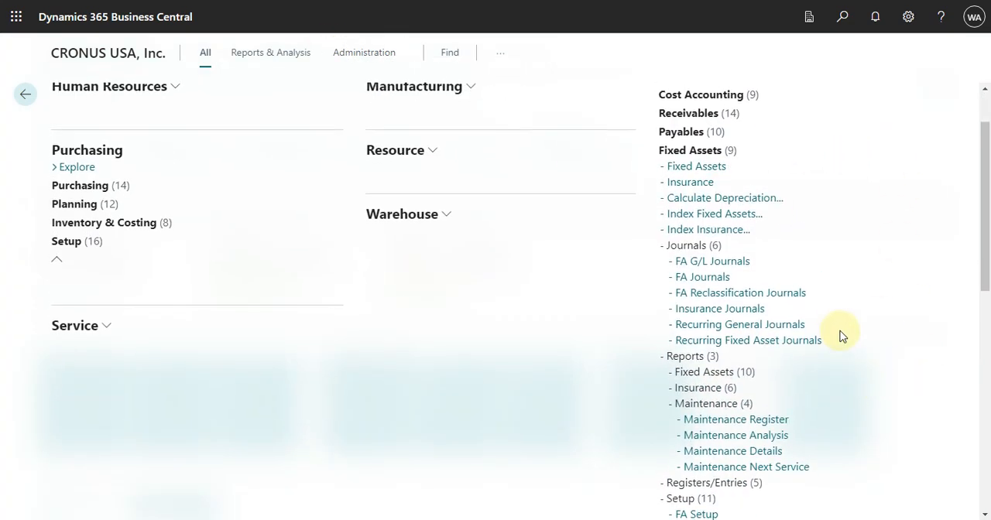
pyautogui.scroll(-3, 842, 336)
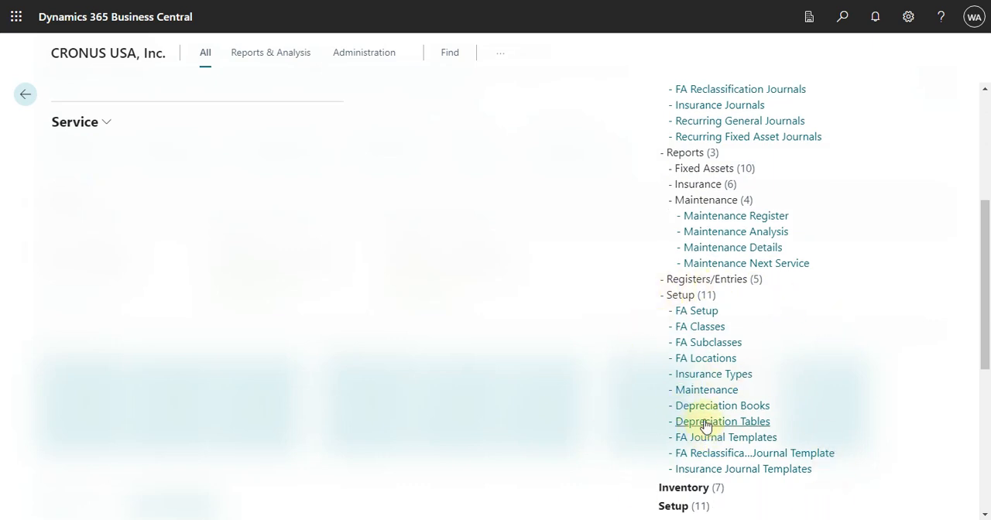
pyautogui.click(755, 411)
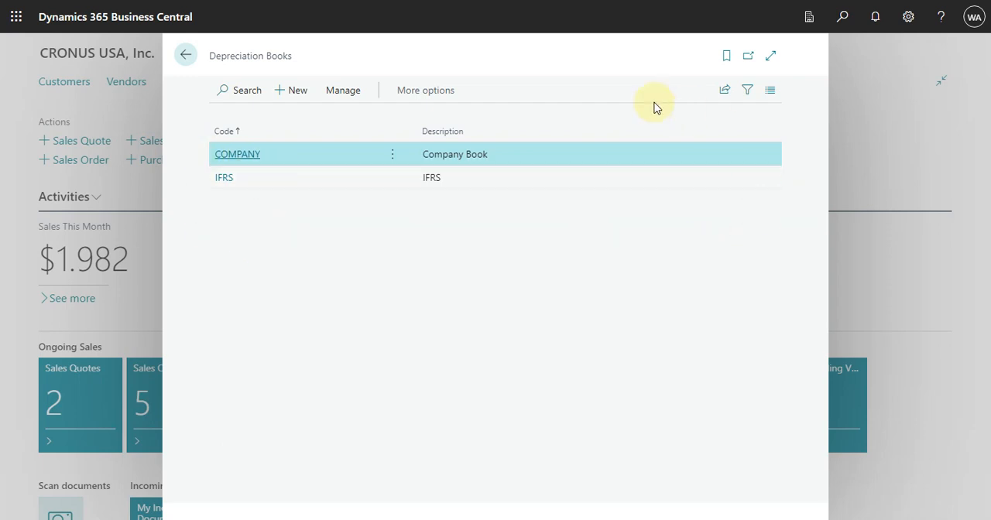
# Open the COMPANY depreciation book and examine its General settings for final rounding, disposal calculation, corrections, depreciation changes and tax on disposal
pyautogui.click(258, 158)
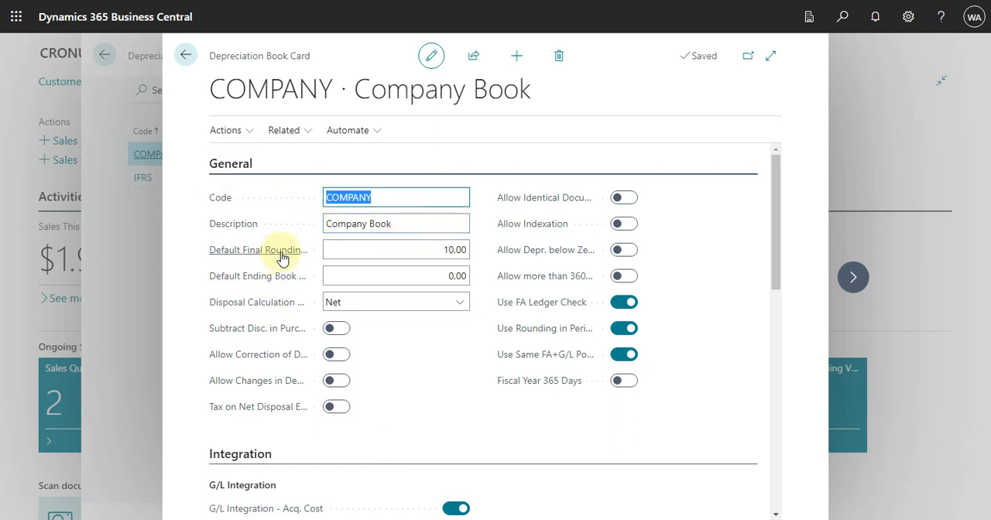
pyautogui.moveTo(282, 257)
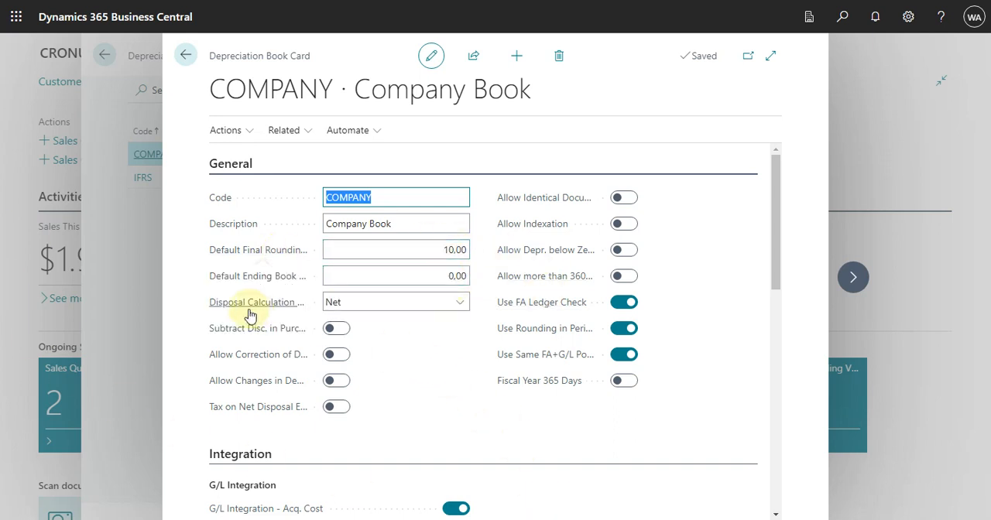
pyautogui.moveTo(237, 312)
pyautogui.moveTo(254, 339)
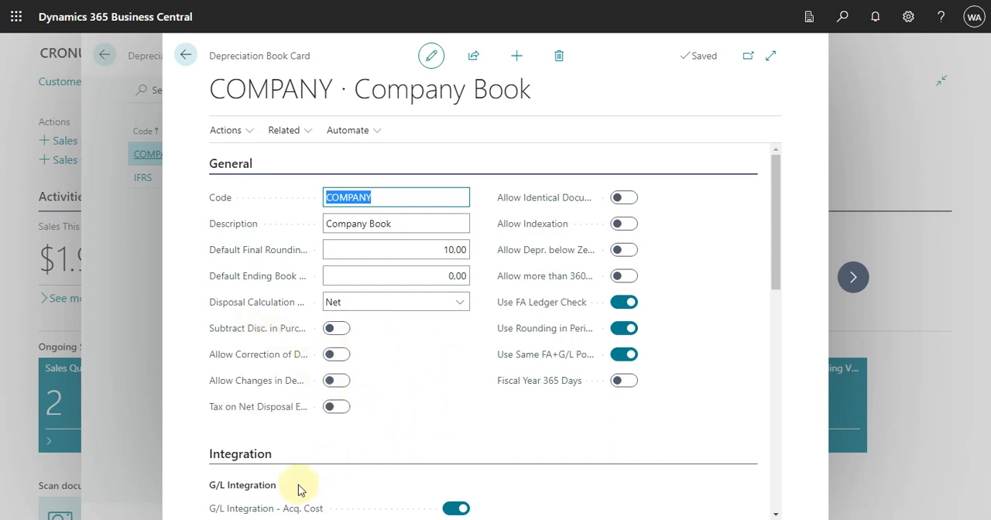
pyautogui.moveTo(254, 364)
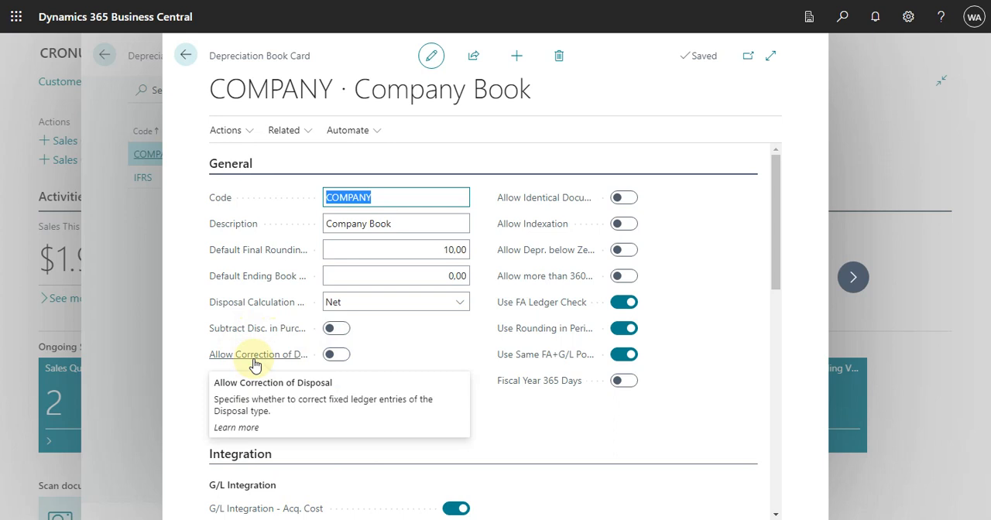
pyautogui.moveTo(254, 391)
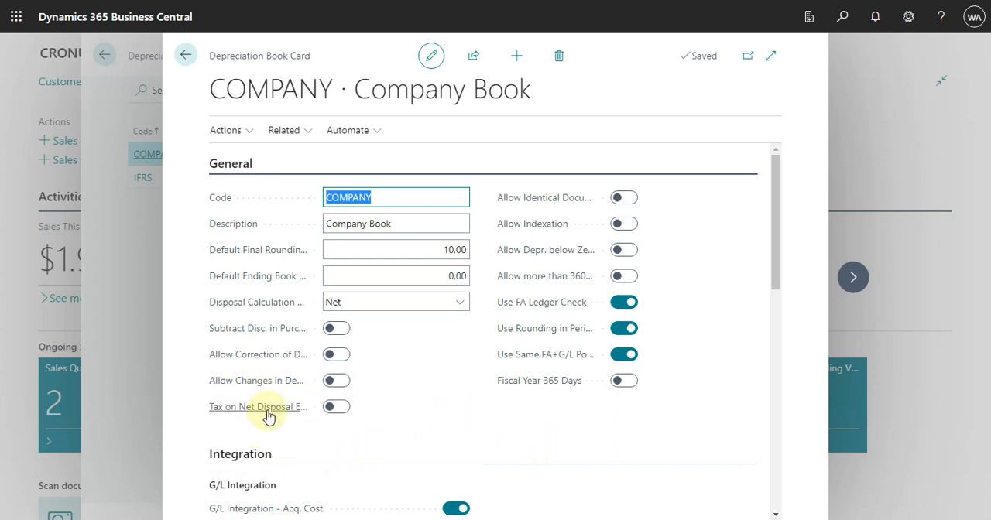
pyautogui.moveTo(268, 417)
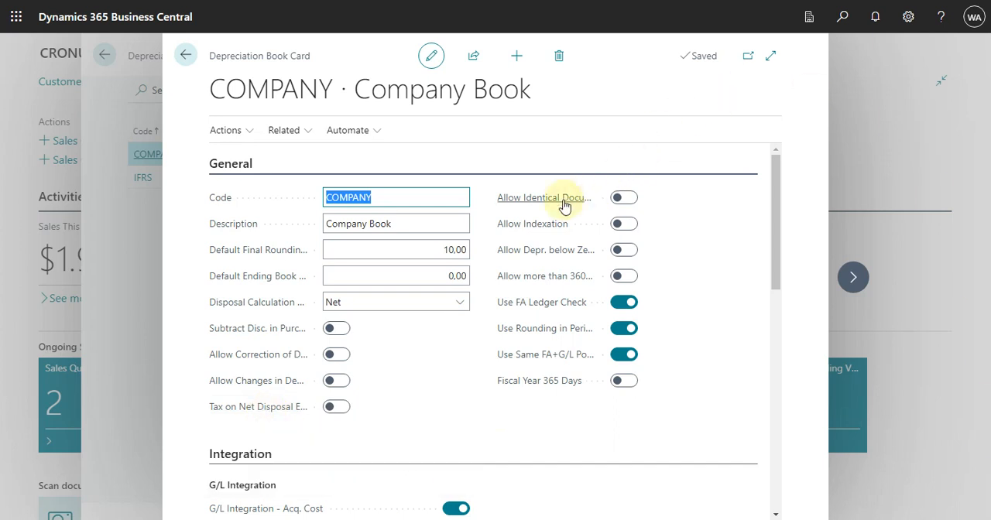
# Examine the COMPANY book's General options from Allow Identical Document through indexation, depreciation limits, ledger check and rounding to Fiscal Year 365 Days
pyautogui.moveTo(565, 206)
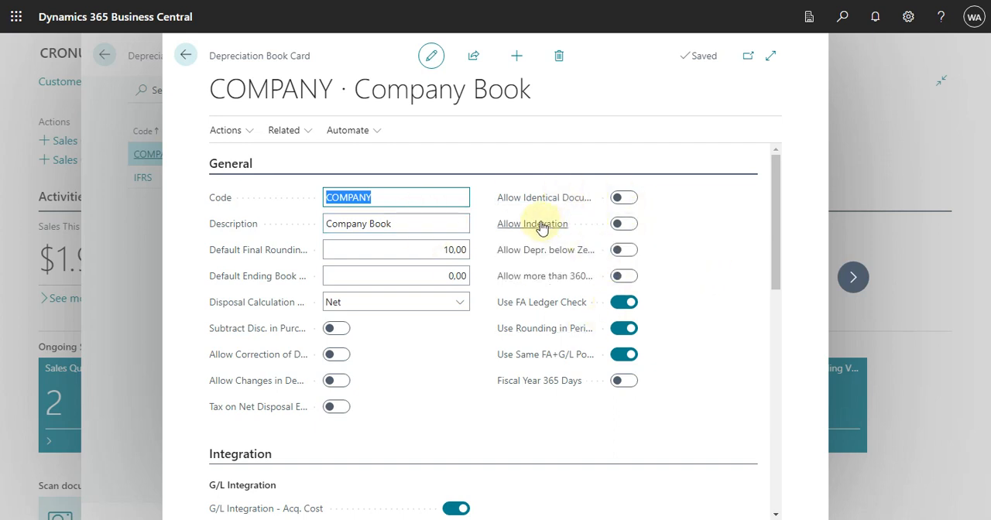
pyautogui.moveTo(541, 226)
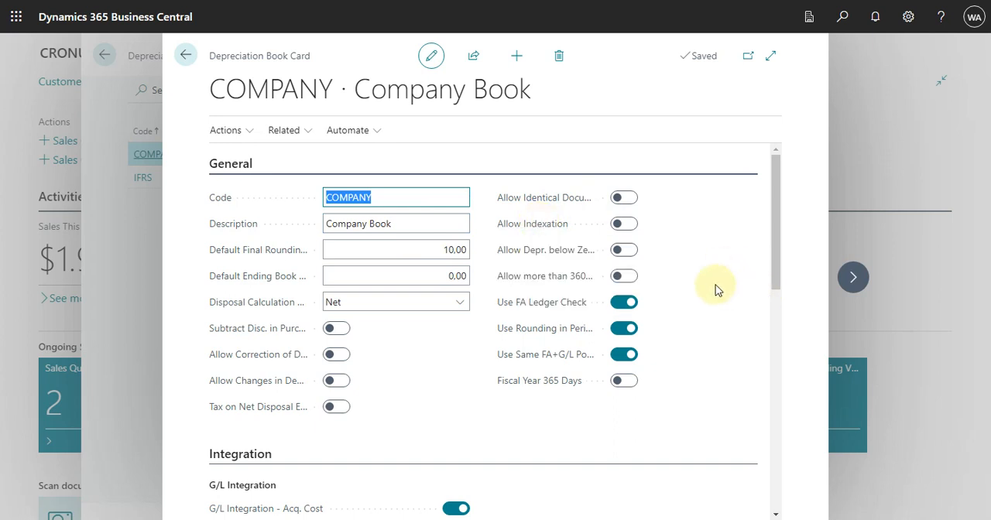
pyautogui.moveTo(551, 260)
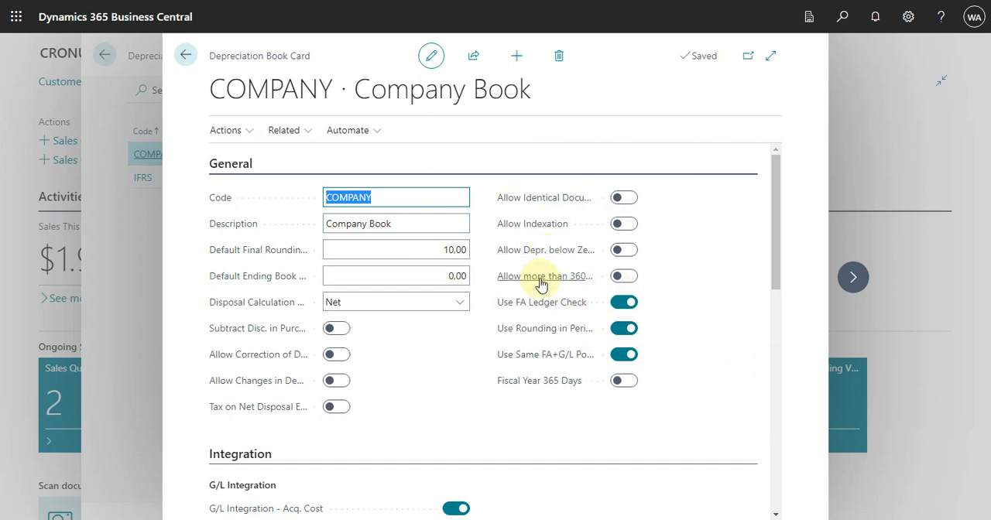
pyautogui.moveTo(542, 285)
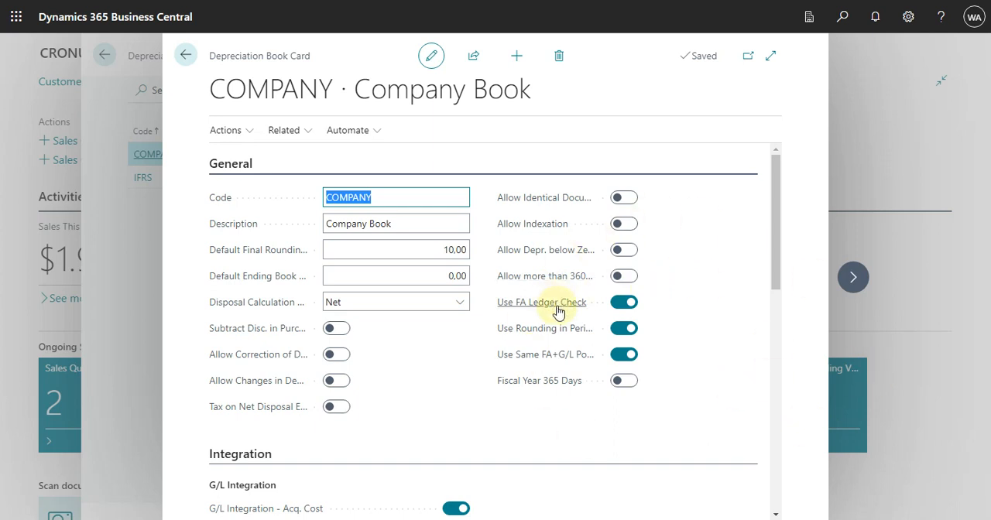
pyautogui.moveTo(558, 311)
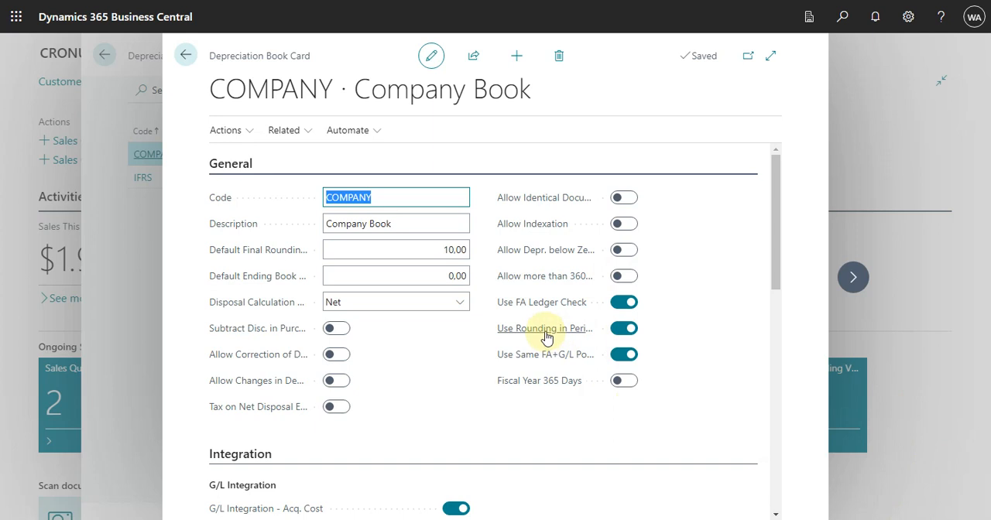
pyautogui.moveTo(546, 337)
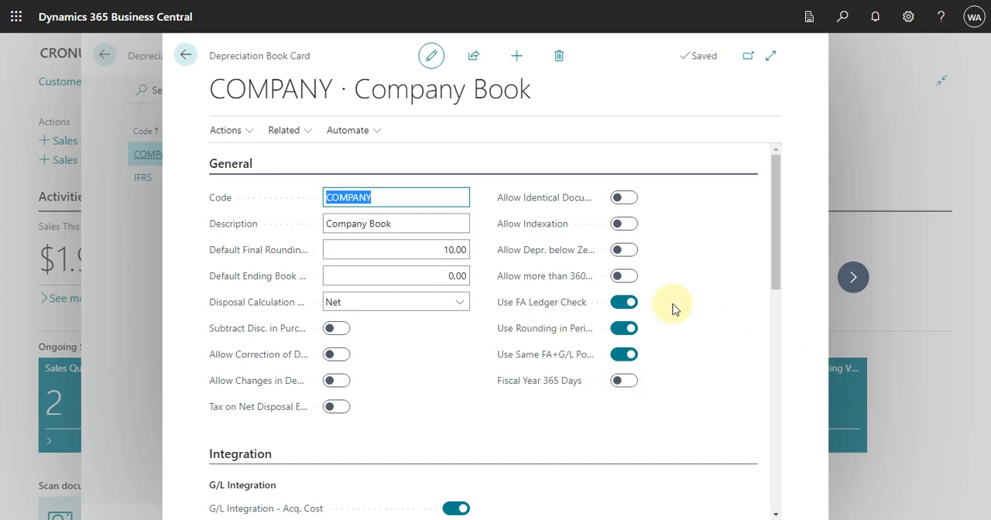
pyautogui.moveTo(533, 359)
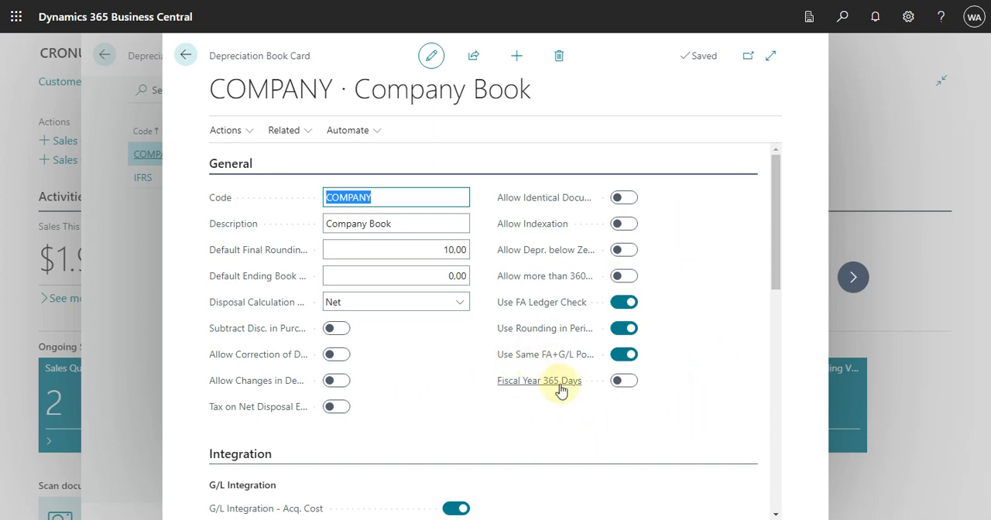
pyautogui.moveTo(557, 391)
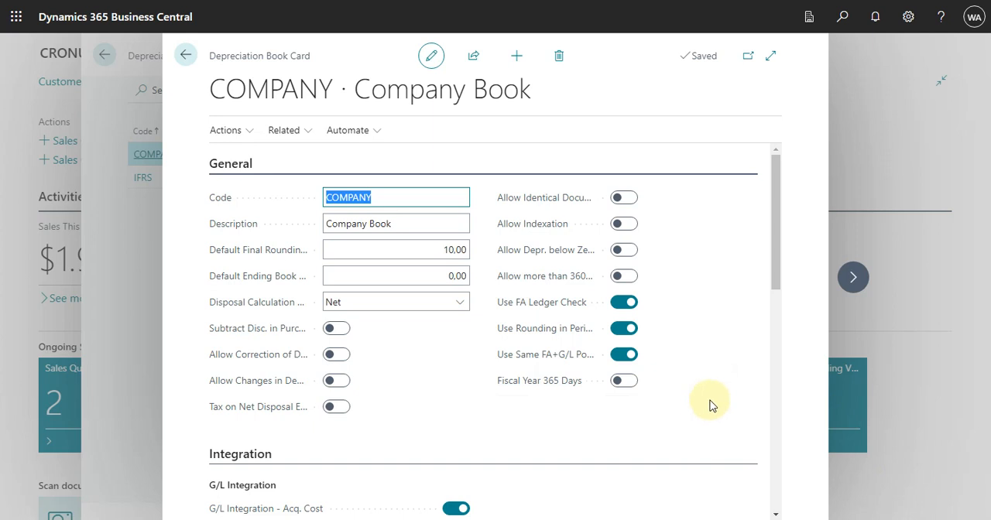
# Examine the COMPANY book's G/L Integration, Duplication and Reporting settings, and close its card
pyautogui.scroll(-3, 712, 405)
pyautogui.scroll(-2, 712, 403)
pyautogui.scroll(2, 712, 403)
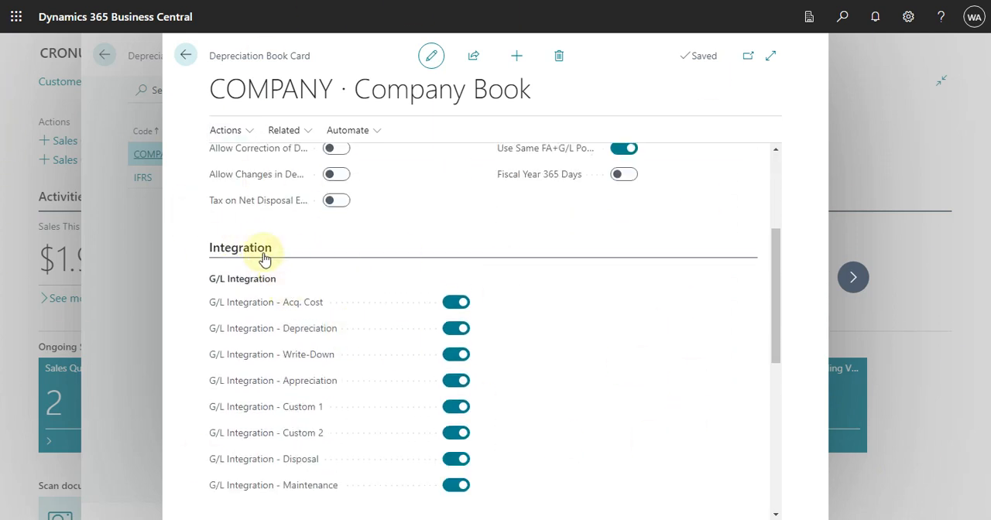
pyautogui.scroll(1, 644, 348)
pyautogui.scroll(-2, 644, 348)
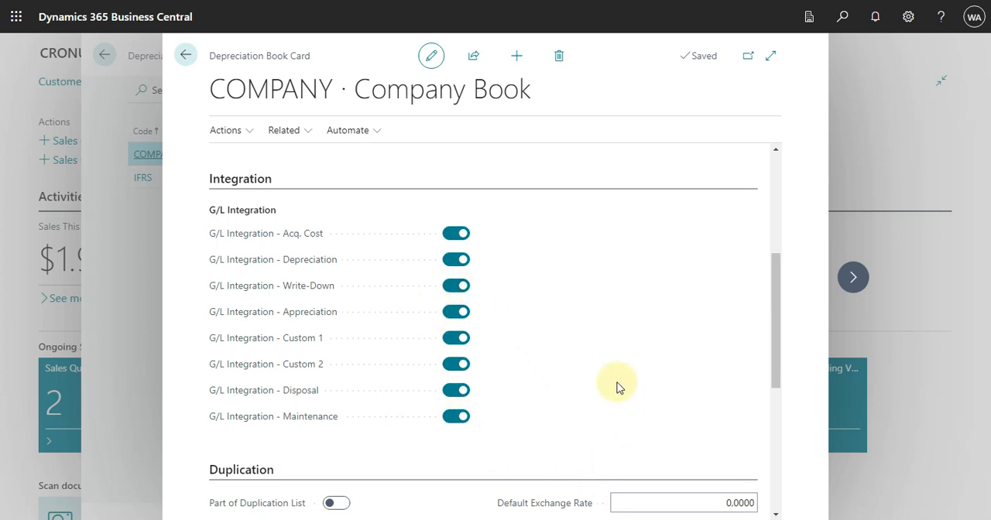
pyautogui.scroll(-2, 578, 380)
pyautogui.scroll(-1, 577, 383)
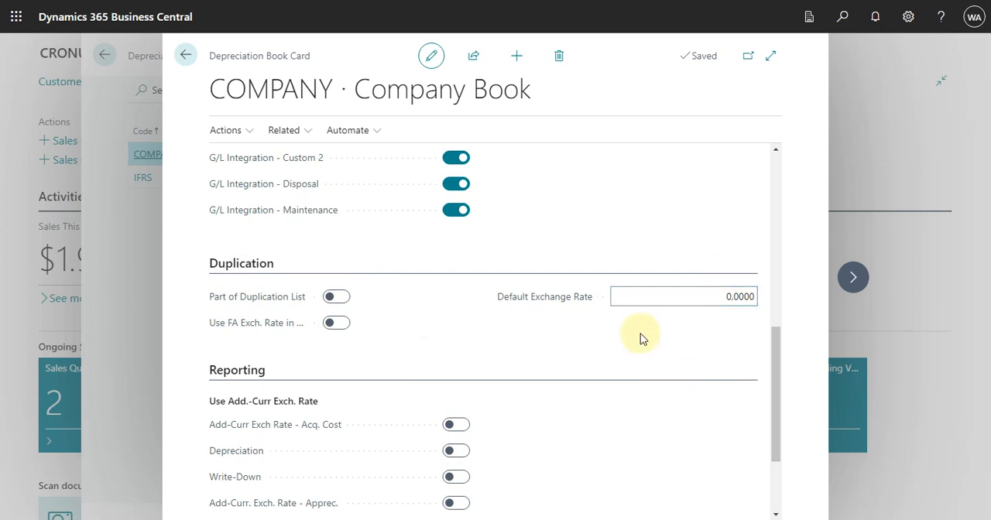
pyautogui.scroll(-2, 632, 343)
pyautogui.scroll(3, 622, 358)
pyautogui.scroll(6, 618, 361)
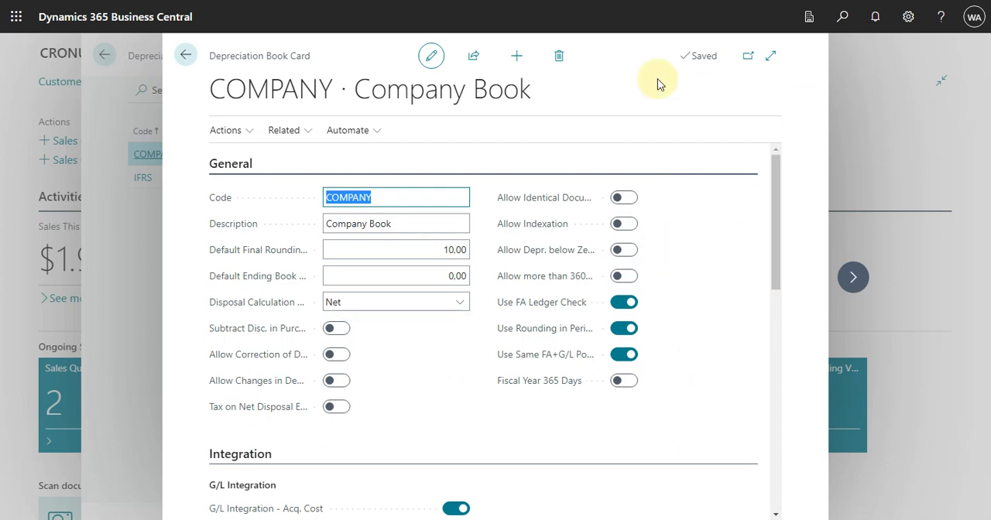
pyautogui.click(186, 56)
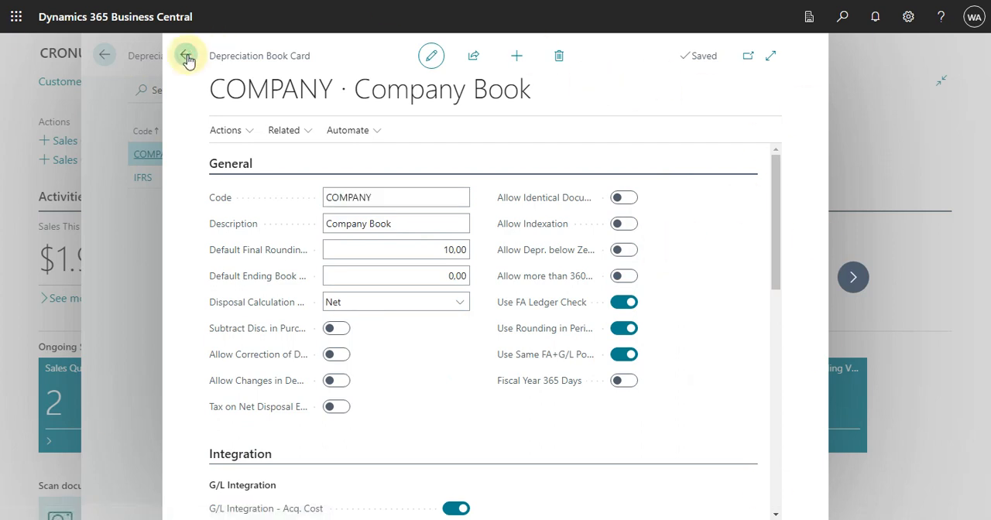
# Open the IFRS depreciation book and examine its General, G/L Integration and Duplication settings, including Part of Duplication List and the FA exchange rate option
pyautogui.click(224, 178)
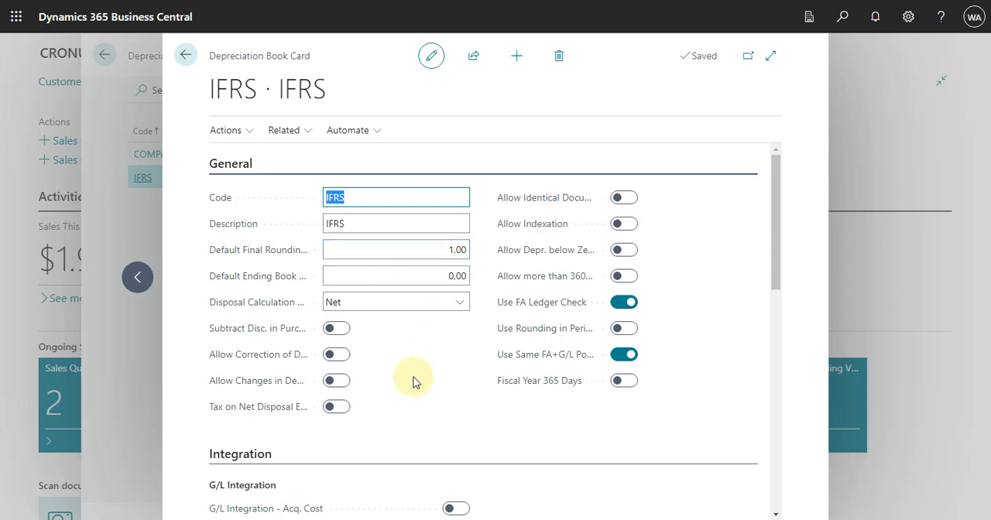
pyautogui.scroll(-3, 413, 381)
pyautogui.scroll(3, 413, 381)
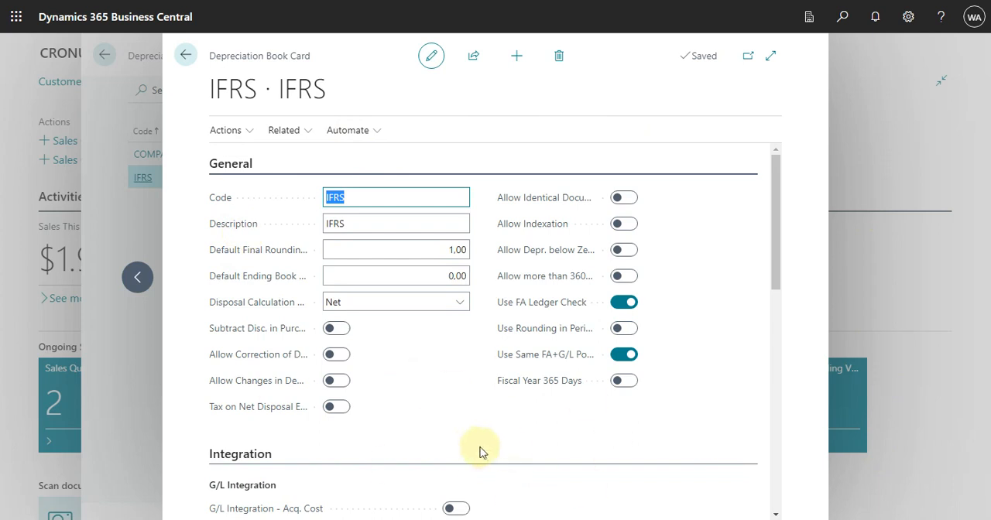
pyautogui.scroll(-3, 455, 432)
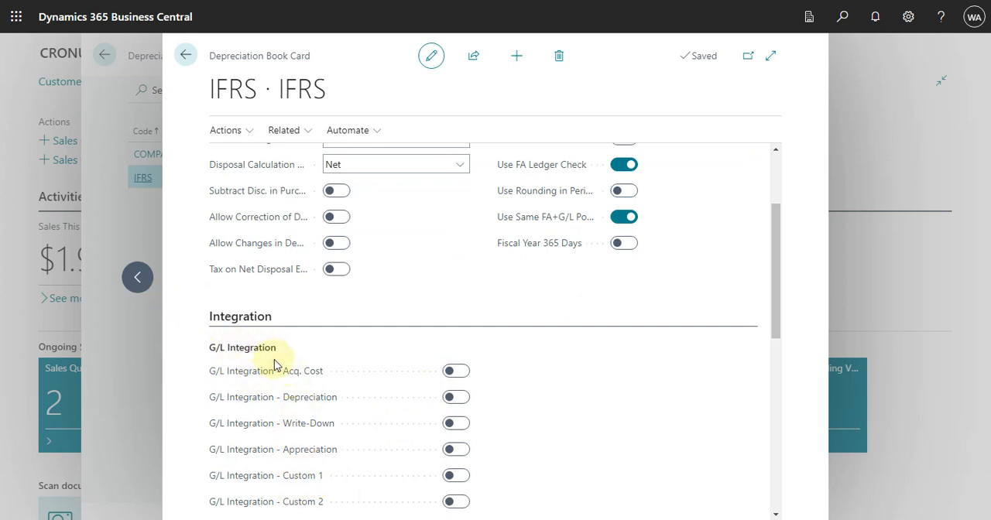
pyautogui.scroll(-4, 392, 362)
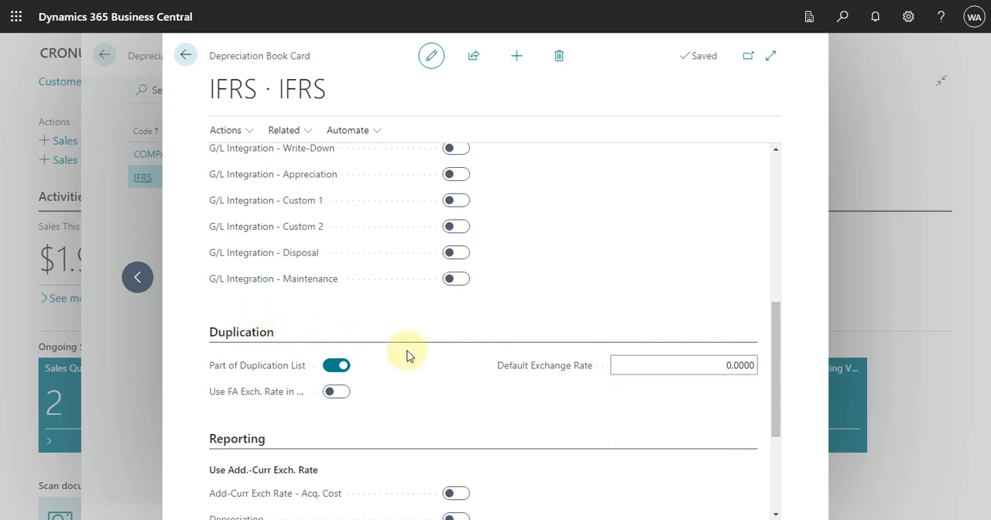
pyautogui.moveTo(250, 369)
pyautogui.click(271, 393)
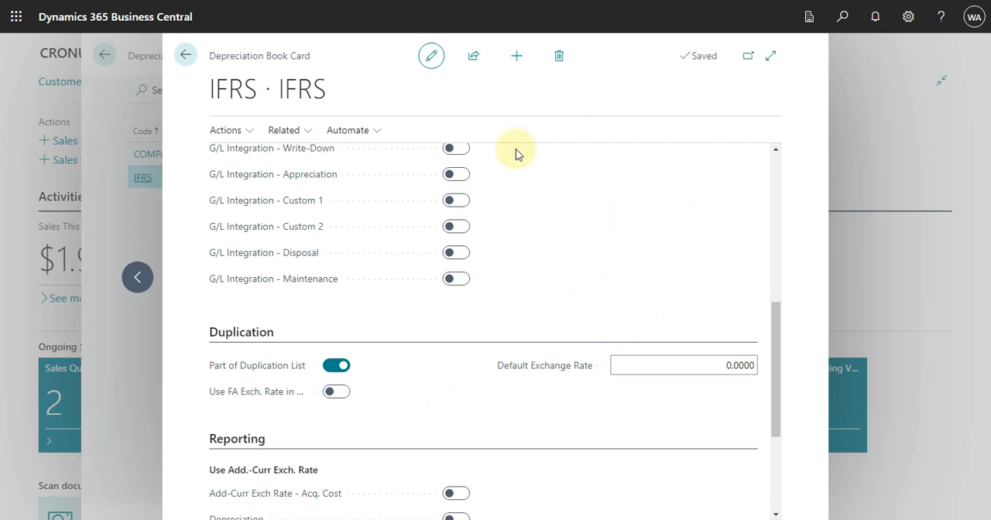
pyautogui.scroll(4, 572, 314)
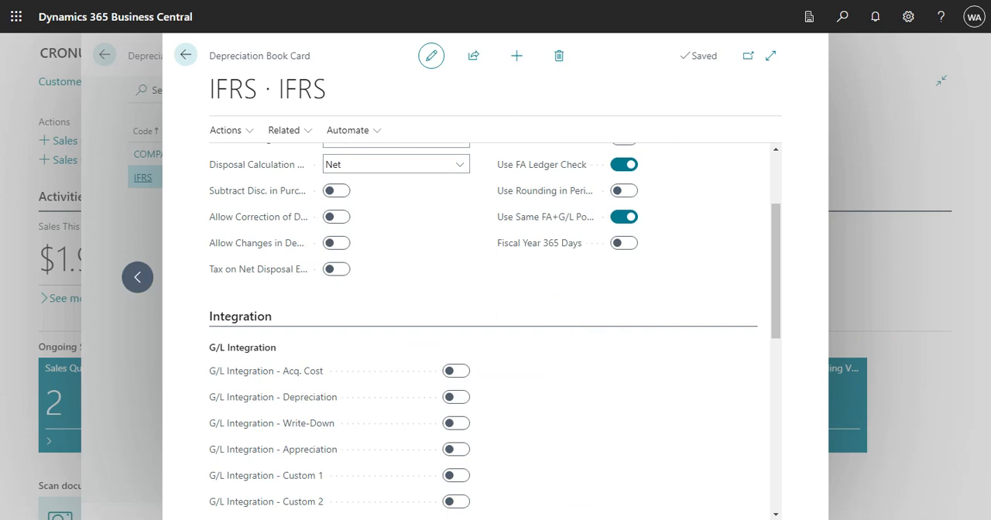
pyautogui.scroll(3, 645, 457)
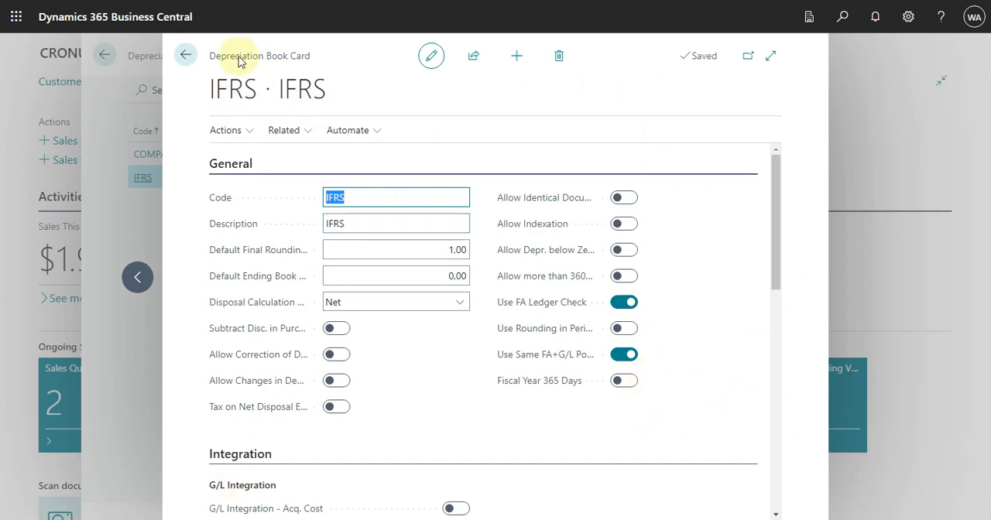
# Close the IFRS book card and the depreciation book list, and open the fixed asset card of MACHINE 1
pyautogui.click(186, 53)
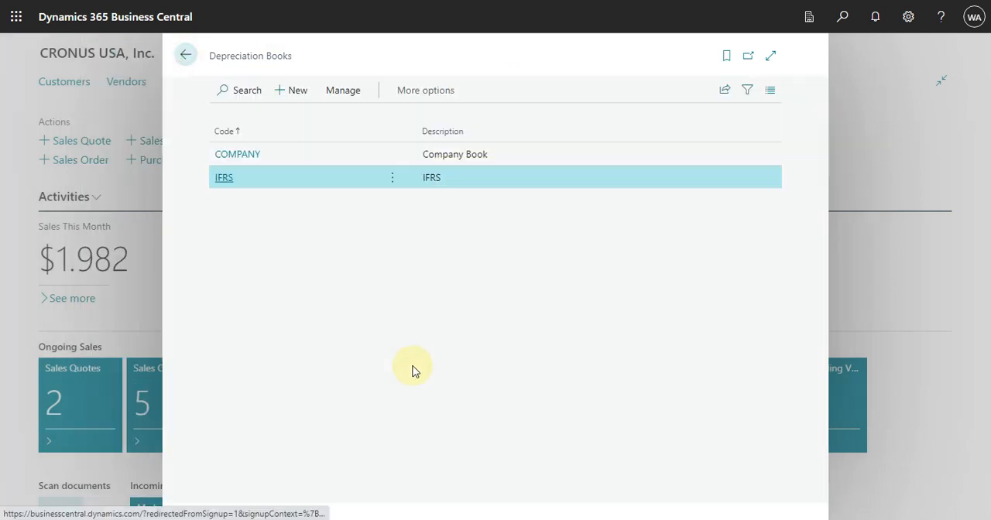
pyautogui.click(189, 58)
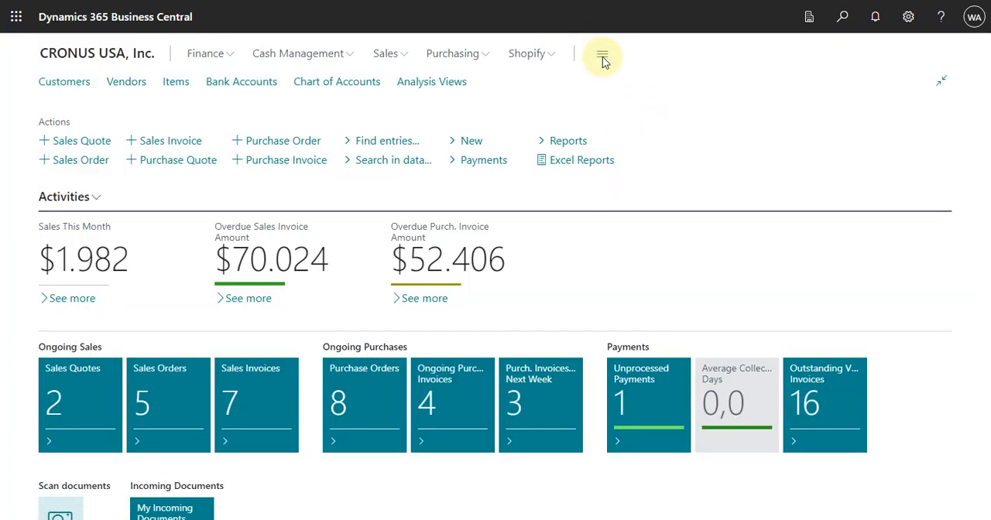
pyautogui.click(601, 55)
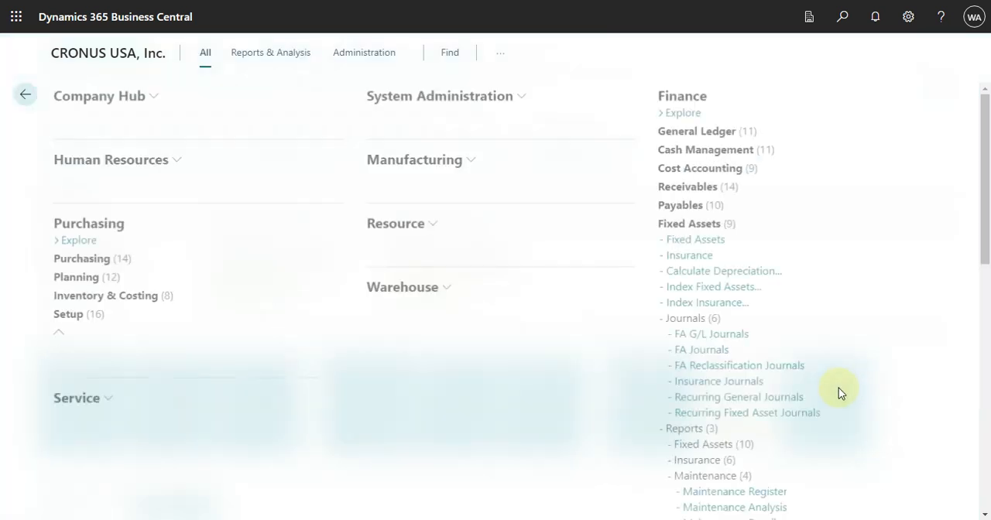
pyautogui.click(699, 238)
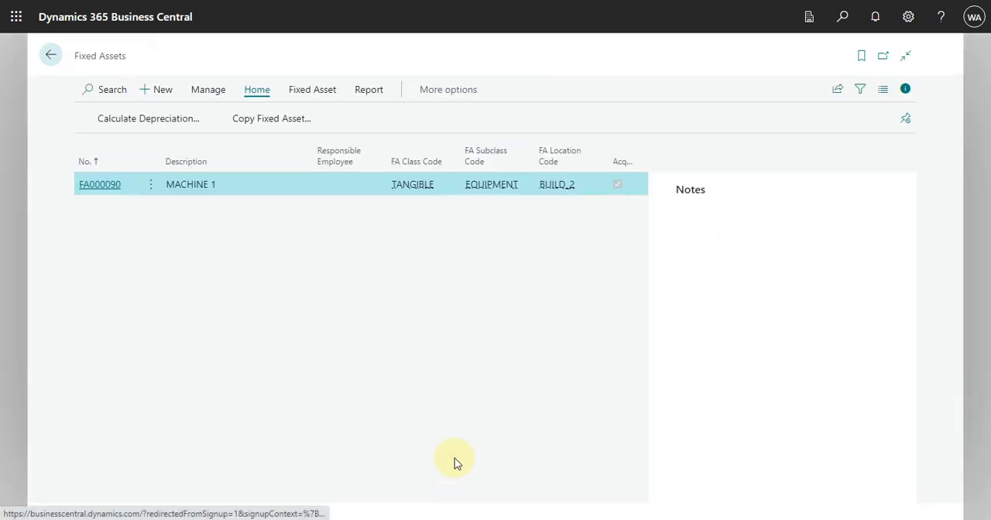
pyautogui.click(109, 185)
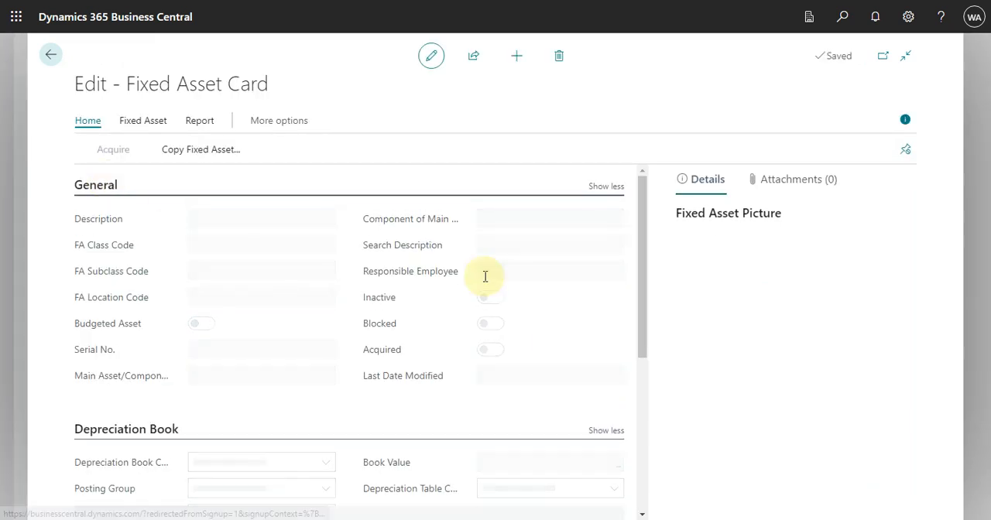
# Set the number of depreciation years to 5 for MACHINE 1's IFRS depreciation book
pyautogui.moveTo(642, 312); pyautogui.dragTo(649, 383)
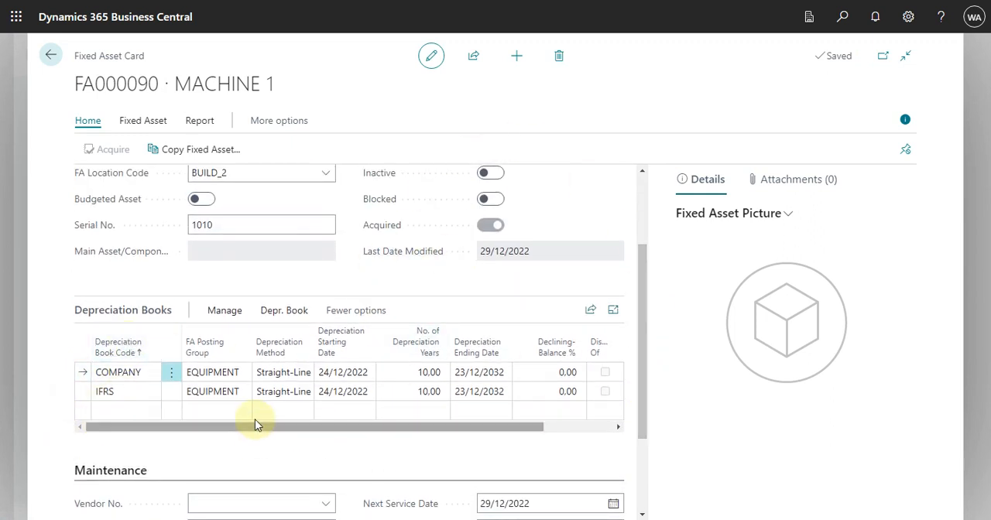
pyautogui.moveTo(246, 427); pyautogui.dragTo(460, 450)
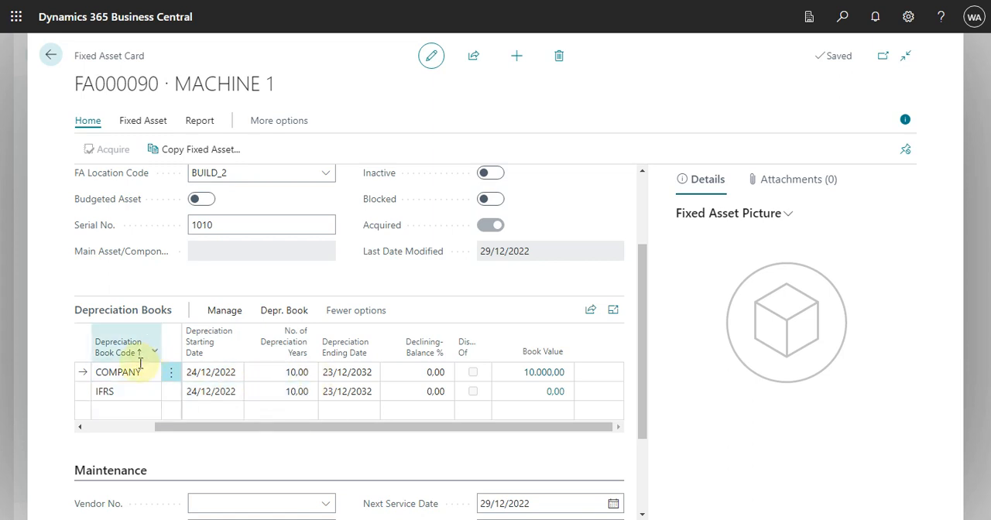
pyautogui.click(297, 392)
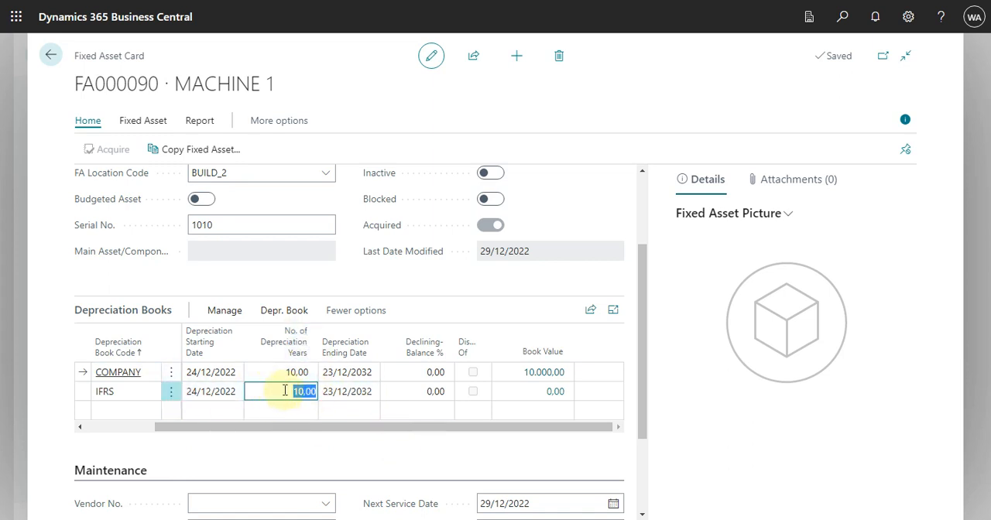
pyautogui.write('5')
pyautogui.press('Tab')
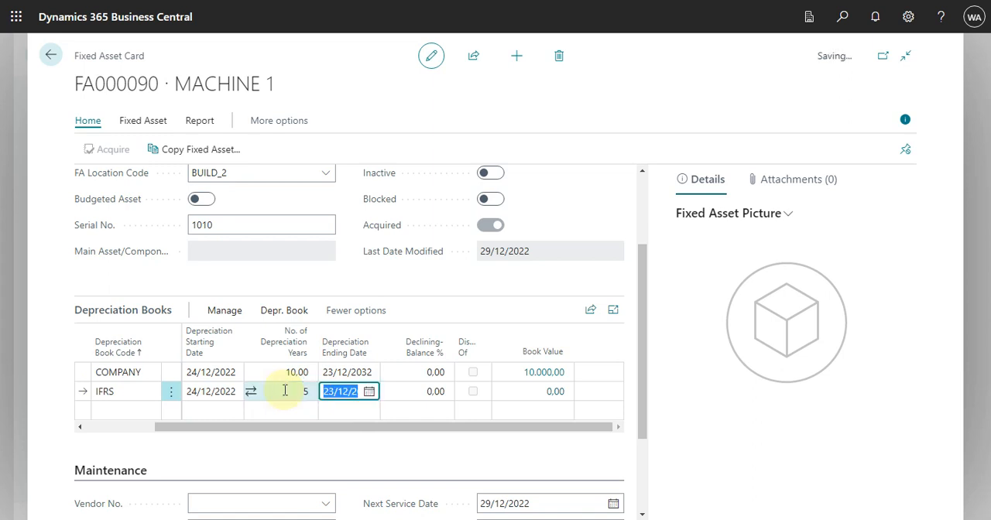
pyautogui.press('Up')
pyautogui.press('Down')
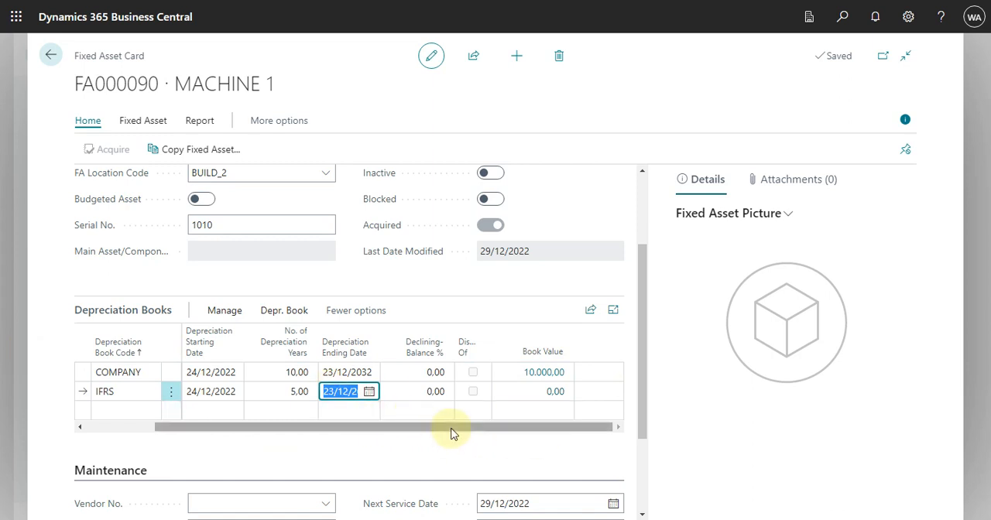
# Open the IFRS depreciation book card from MACHINE 1's IFRS line through the full list of depreciation books
pyautogui.click(122, 392)
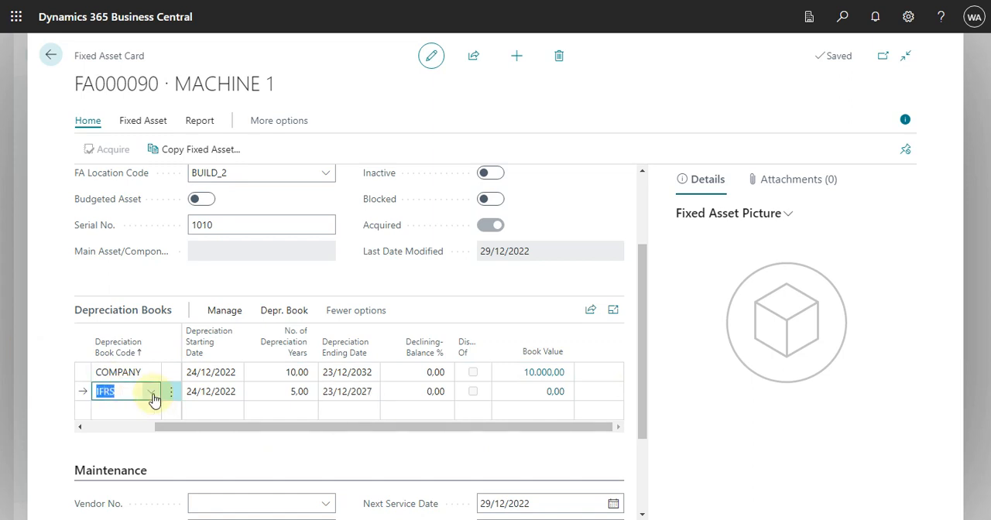
pyautogui.click(151, 393)
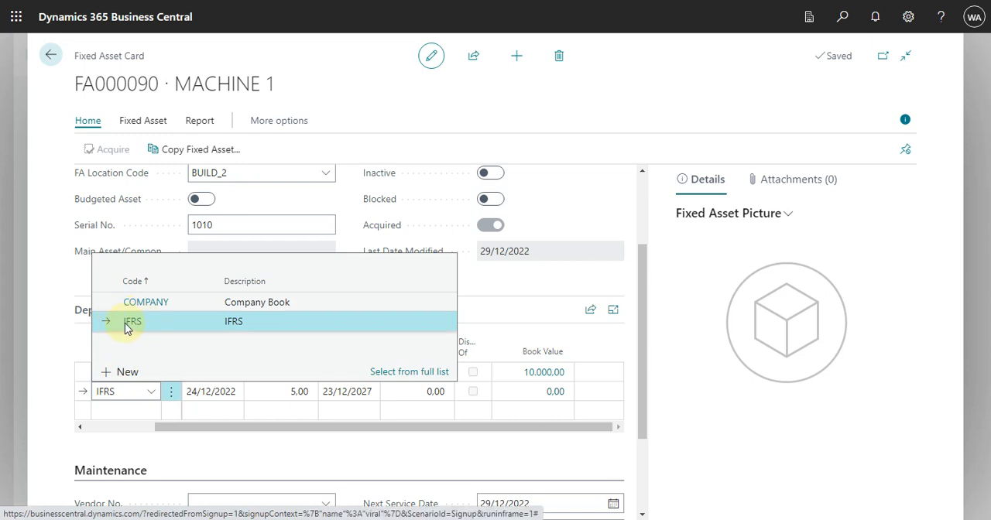
pyautogui.click(138, 324)
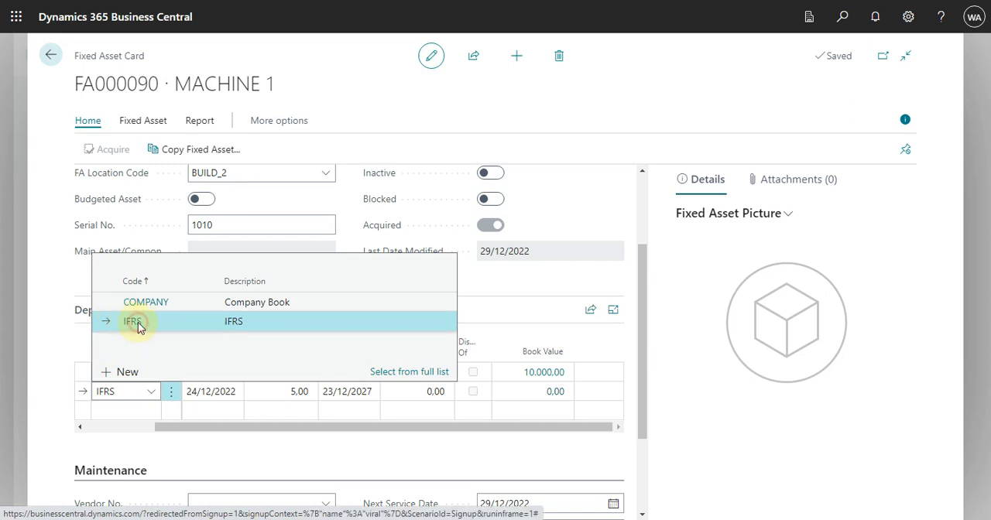
pyautogui.click(151, 395)
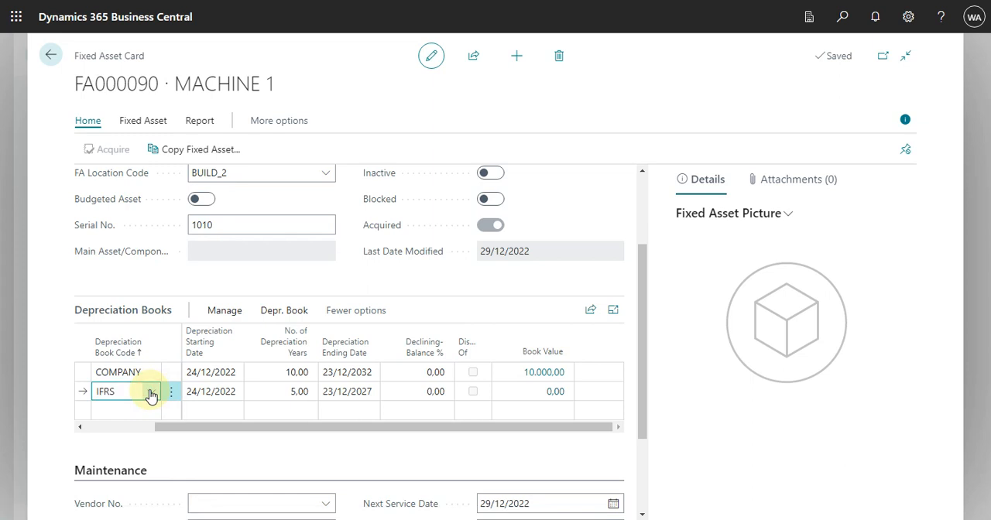
pyautogui.click(414, 373)
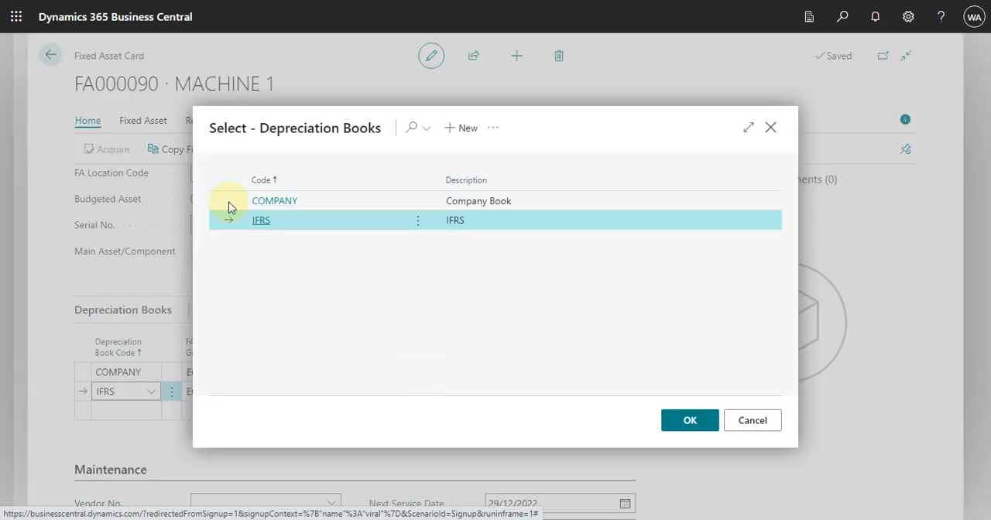
pyautogui.click(419, 223)
pyautogui.click(389, 240)
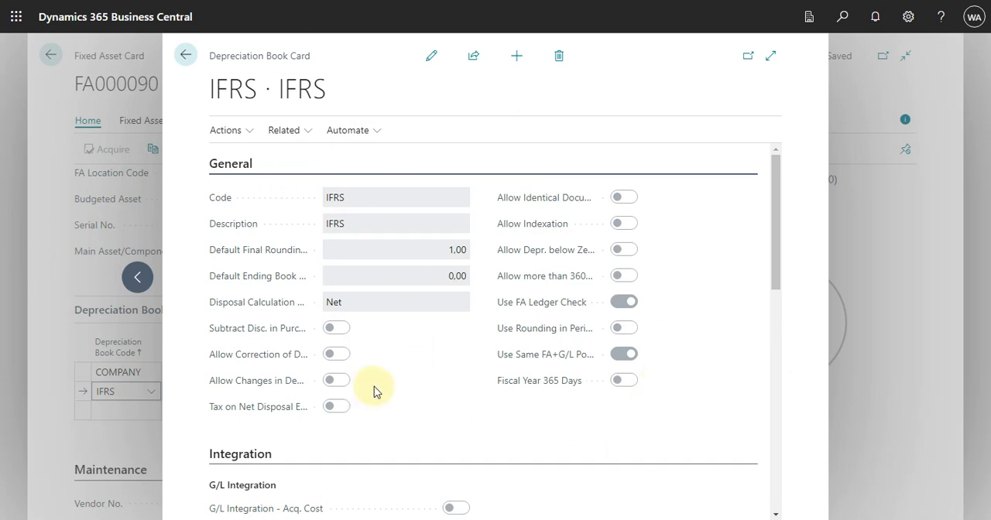
# Examine the IFRS book's FA Journal Setup with its FA, general and insurance journal templates and batches, and close it
pyautogui.click(308, 136)
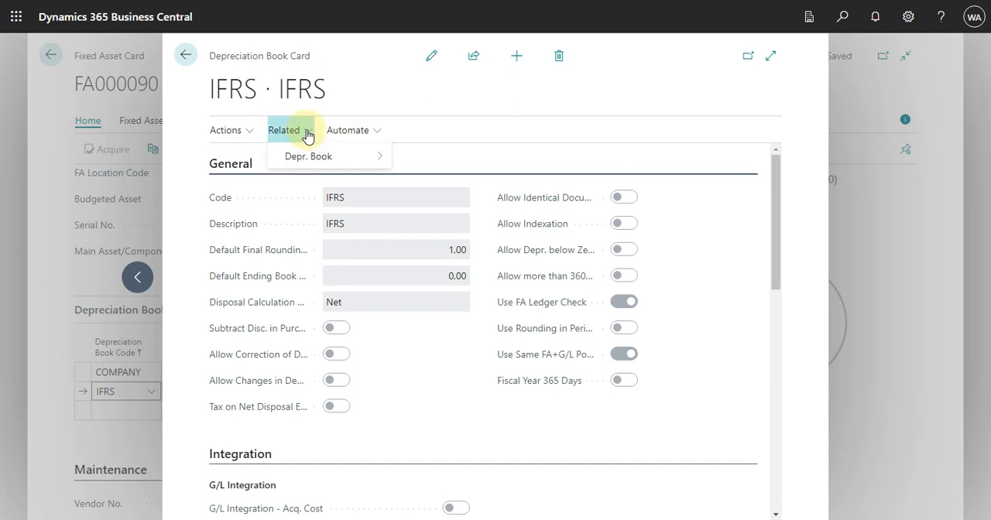
pyautogui.moveTo(338, 155)
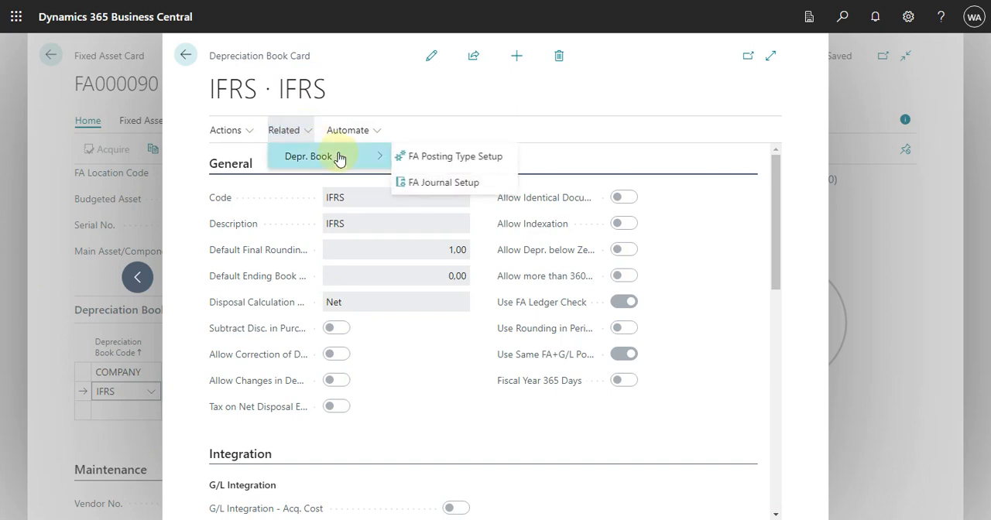
pyautogui.click(457, 183)
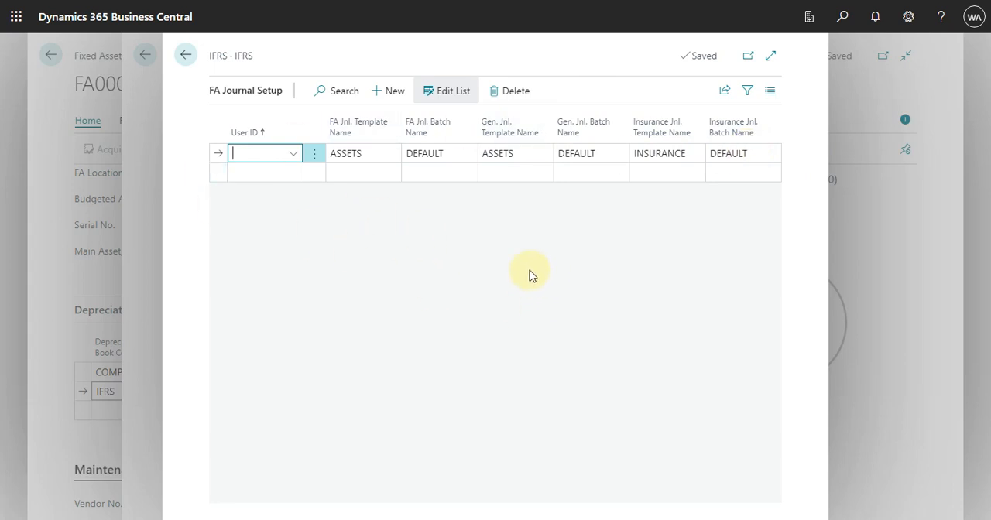
pyautogui.press('Escape')
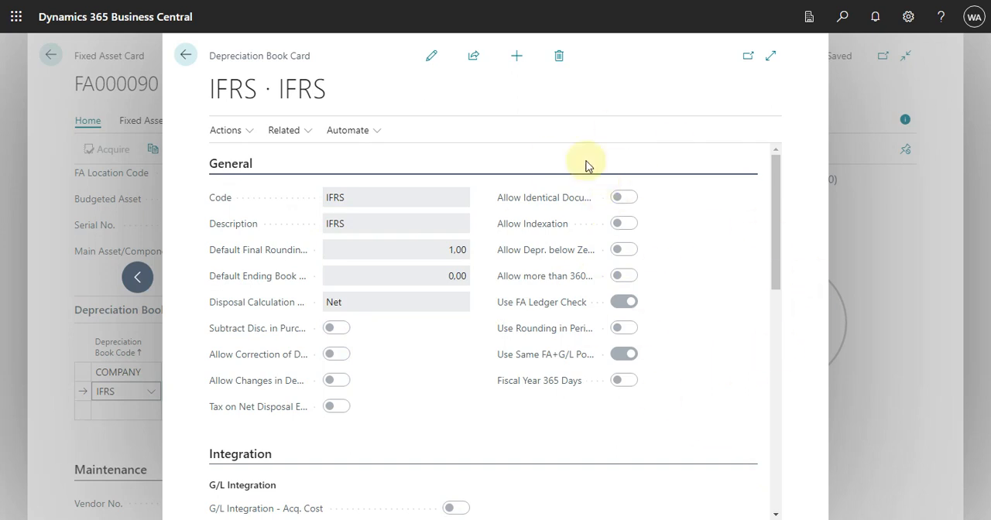
pyautogui.click(625, 354)
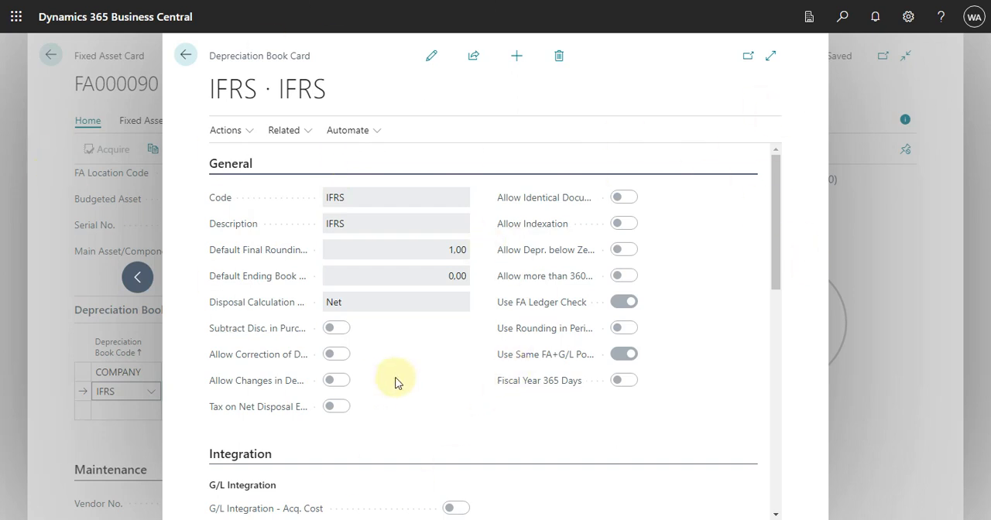
# Run Copy Depreciation Book from COMPANY to IFRS with only Acquisition Cost enabled for copying and the dates left blank
pyautogui.click(254, 133)
pyautogui.click(263, 159)
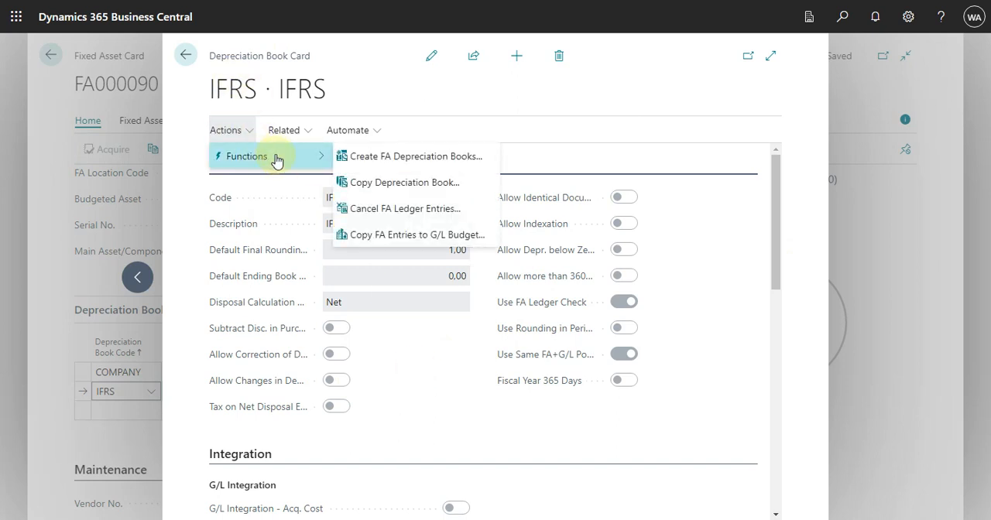
pyautogui.click(395, 184)
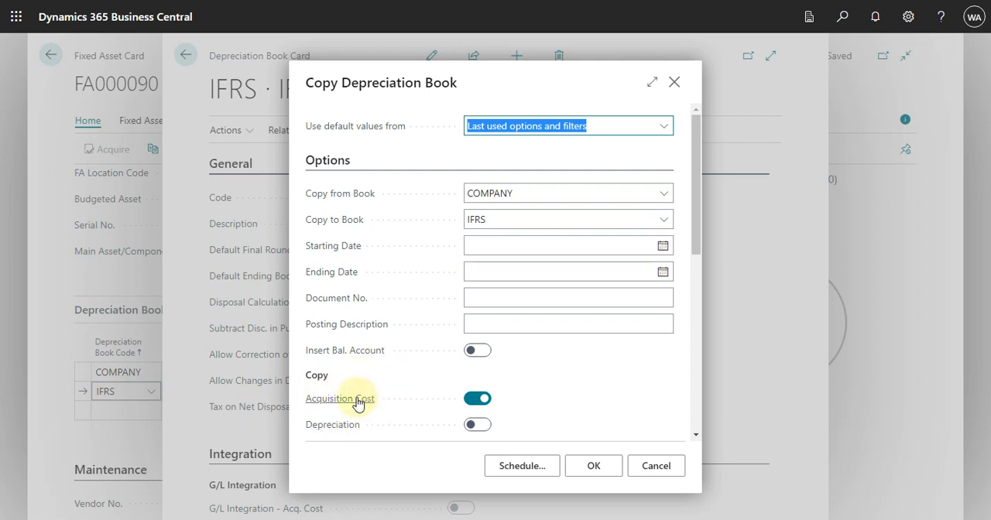
pyautogui.moveTo(358, 404)
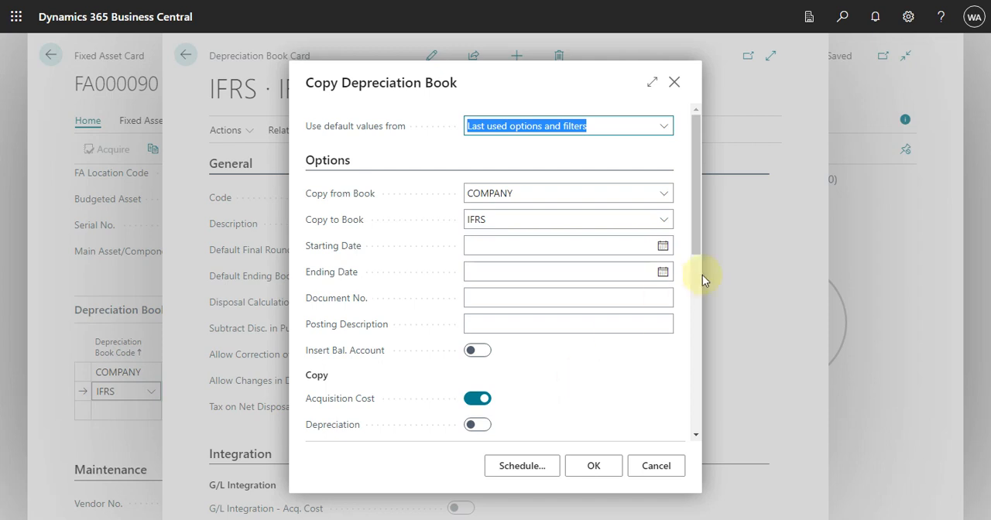
pyautogui.moveTo(696, 247); pyautogui.dragTo(690, 326)
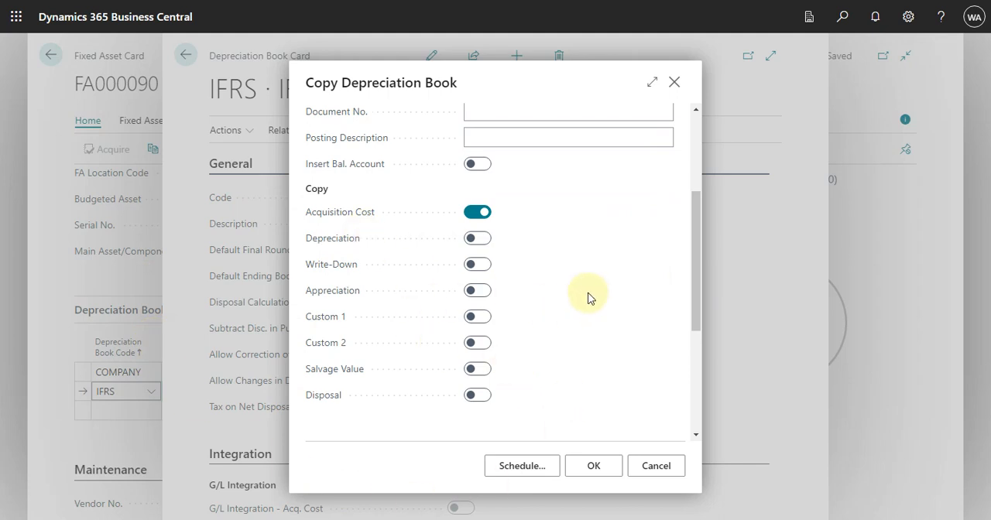
pyautogui.scroll(2, 584, 292)
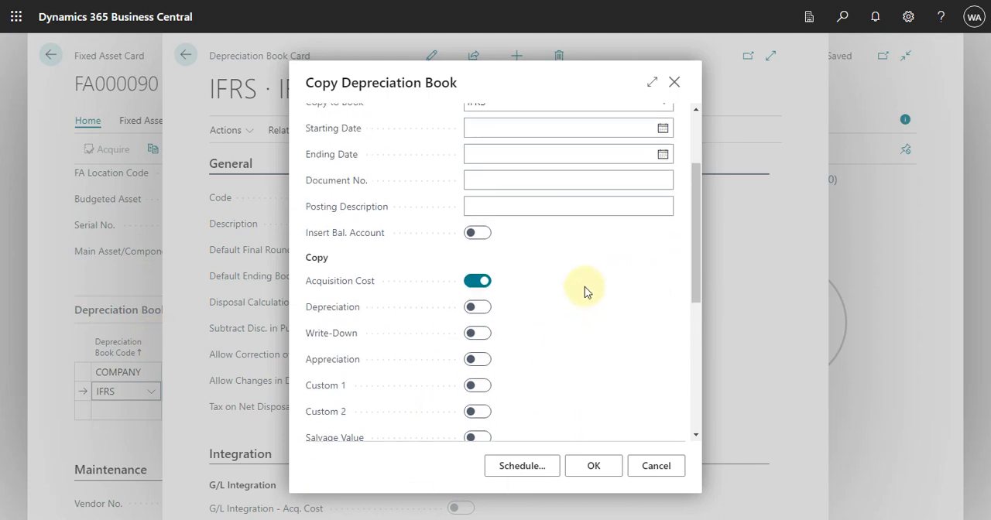
pyautogui.scroll(2, 585, 292)
pyautogui.click(585, 280)
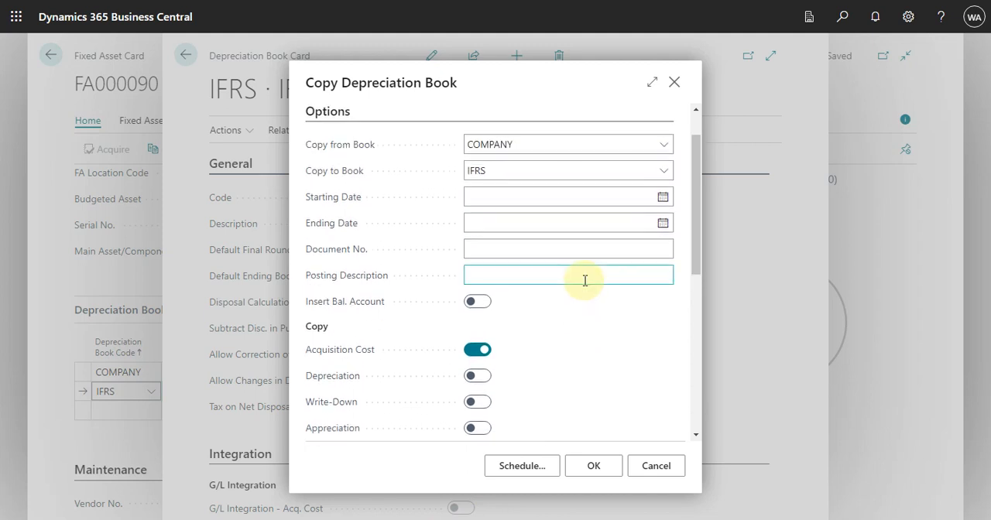
pyautogui.click(503, 147)
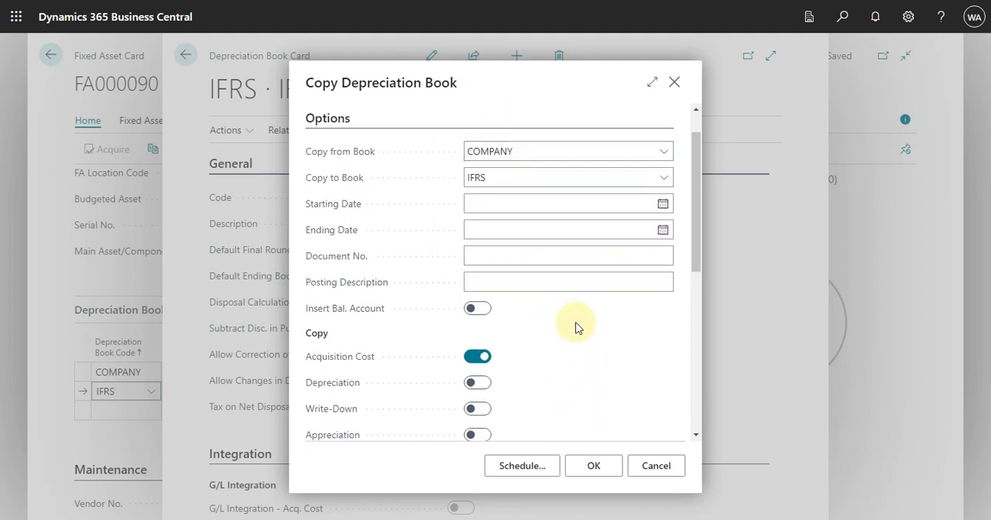
pyautogui.hotkey('shift', 'Tab')
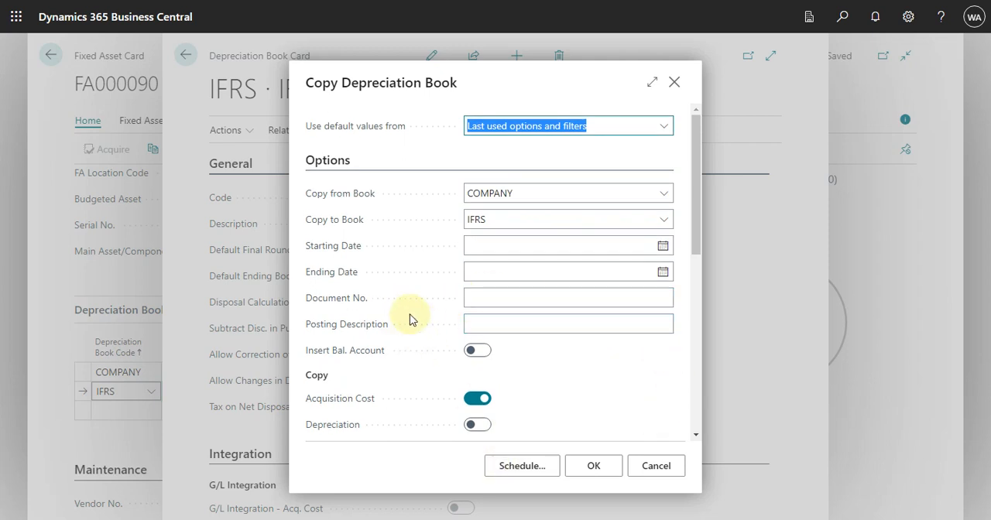
pyautogui.click(595, 468)
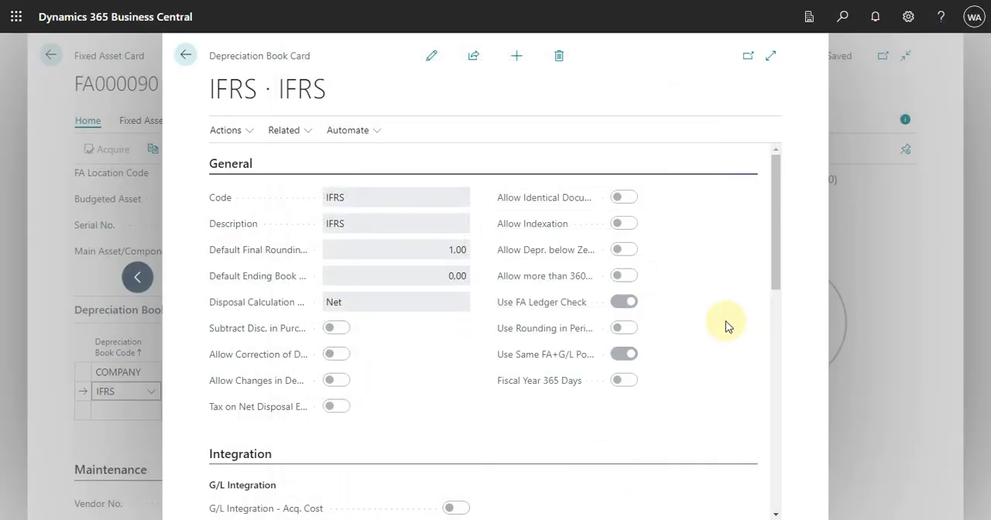
# Close the IFRS depreciation book card, the depreciation book list, MACHINE 1's card and the fixed asset list to return to the home page
pyautogui.press('Escape')
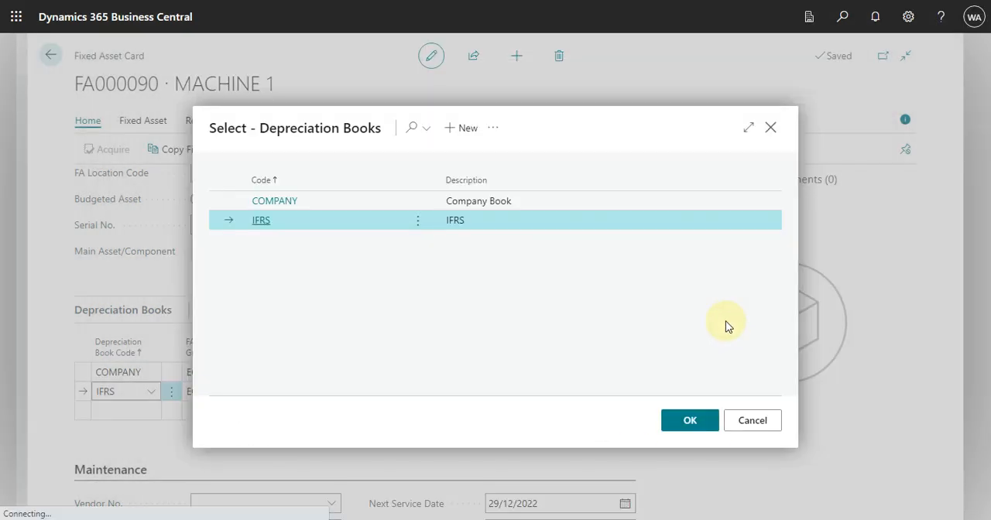
pyautogui.press('Return')
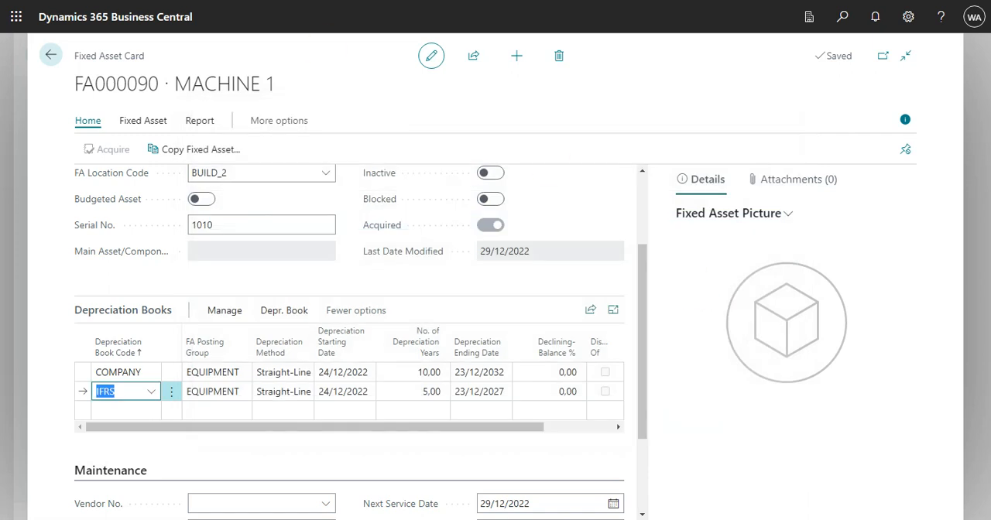
pyautogui.click(54, 54)
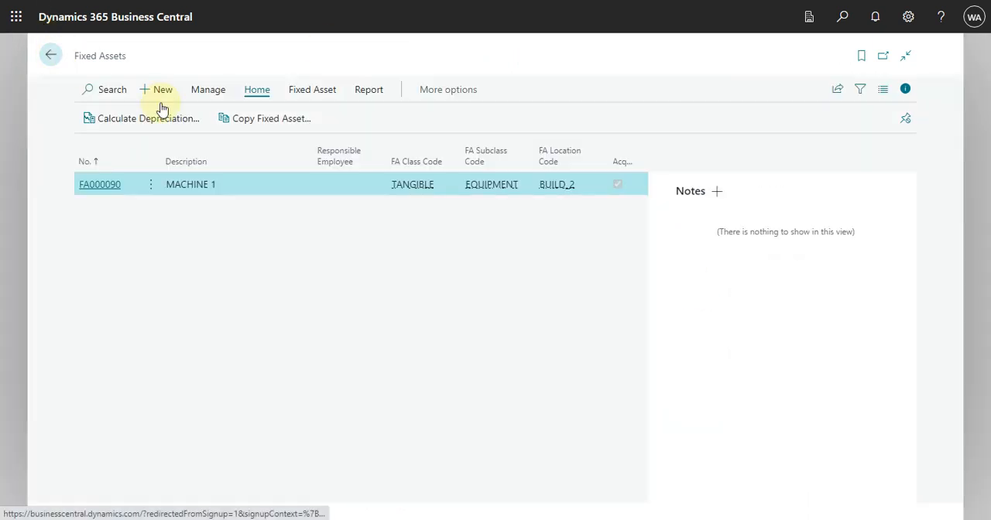
pyautogui.click(49, 58)
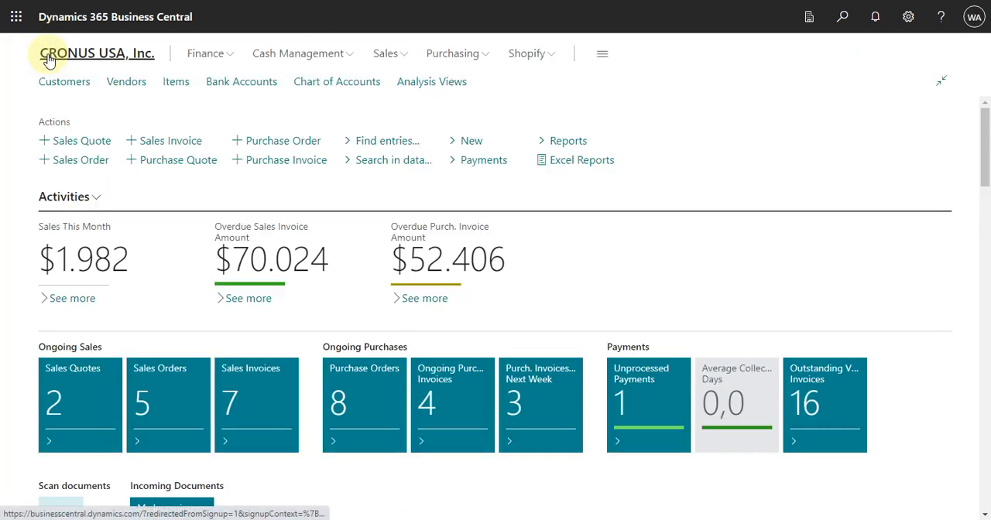
# Open the FA Journals found under Finance, Fixed Assets in the overview of all roles
pyautogui.click(602, 57)
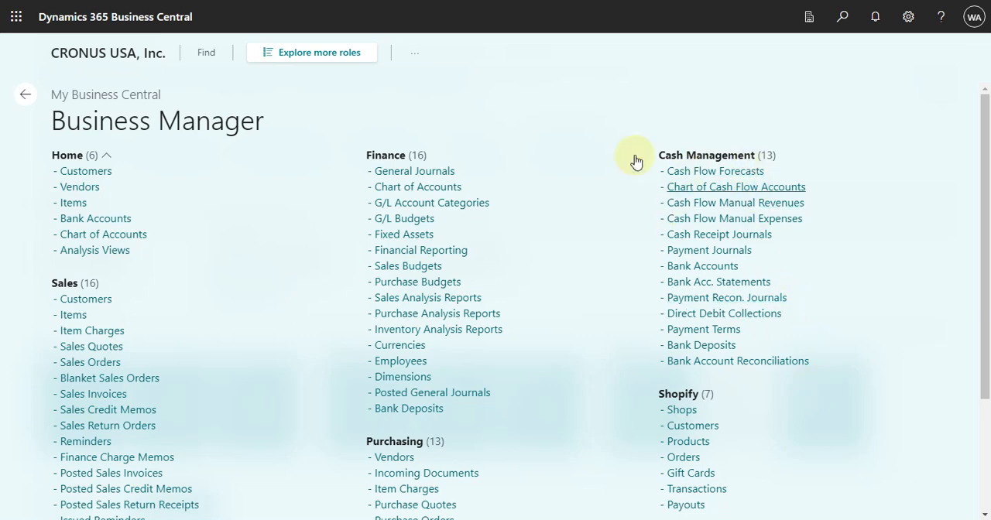
pyautogui.click(321, 54)
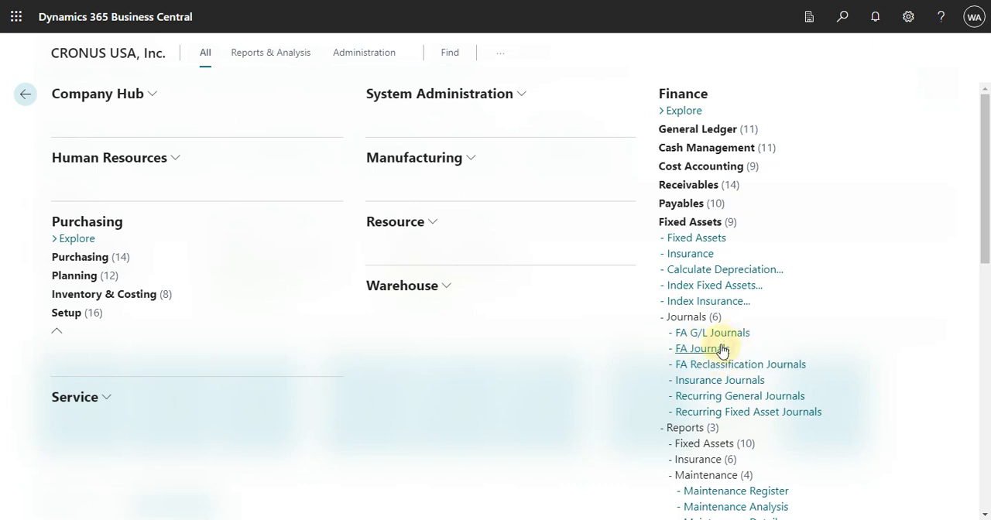
pyautogui.click(722, 351)
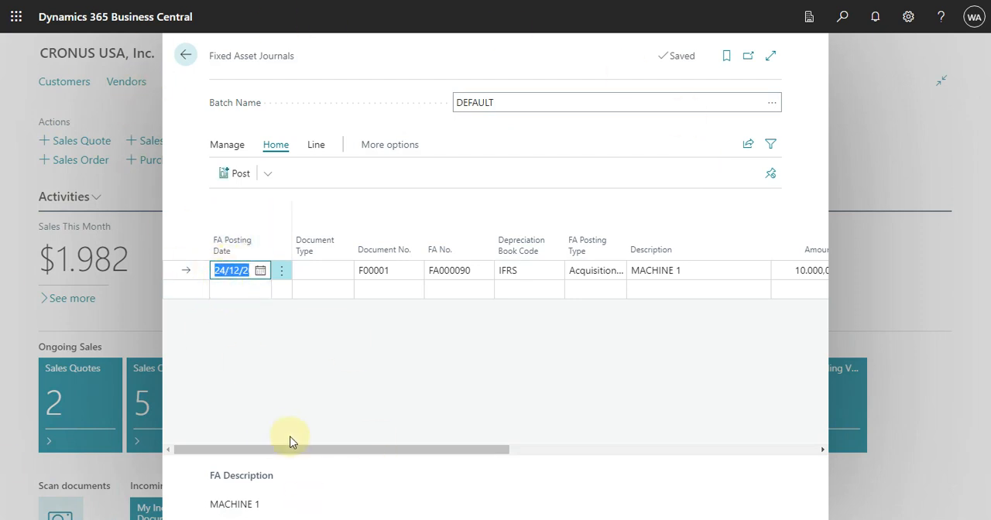
# Review MACHINE 1's IFRS acquisition cost line in the DEFAULT batch, post the fixed asset journal and close it
pyautogui.moveTo(324, 455); pyautogui.dragTo(461, 468)
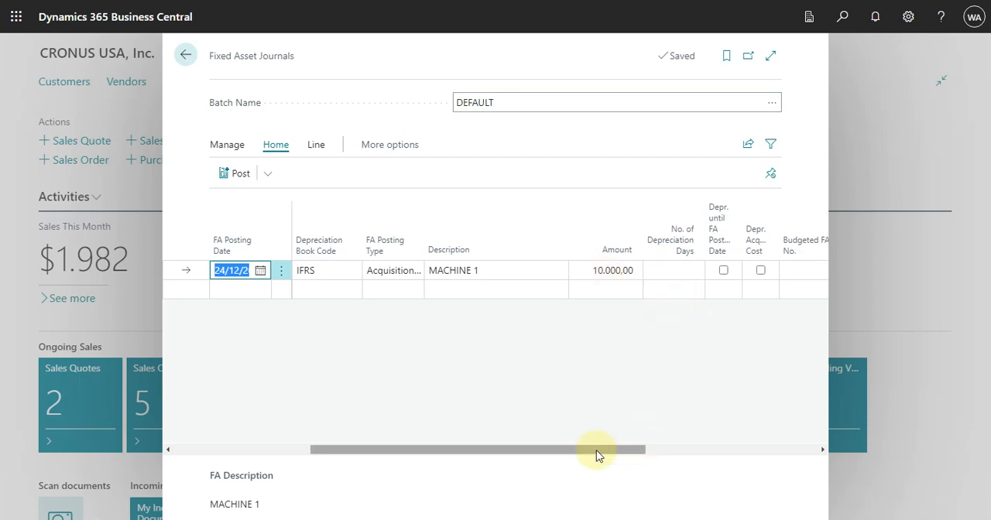
pyautogui.moveTo(579, 448); pyautogui.dragTo(237, 404)
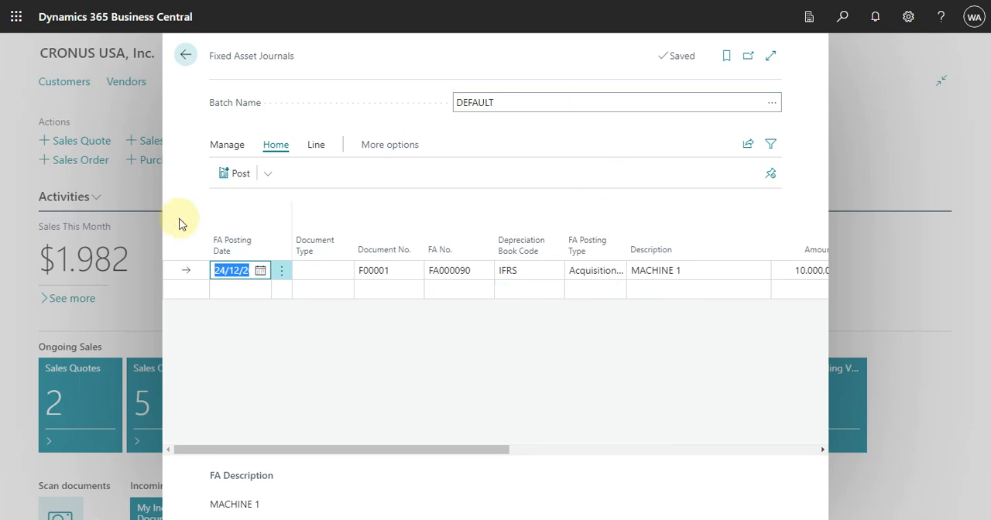
pyautogui.click(236, 173)
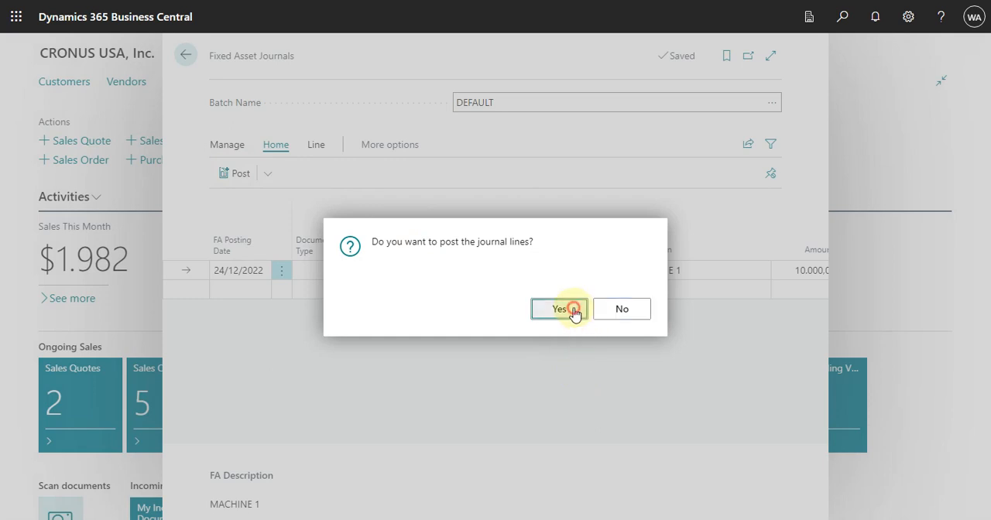
pyautogui.click(574, 310)
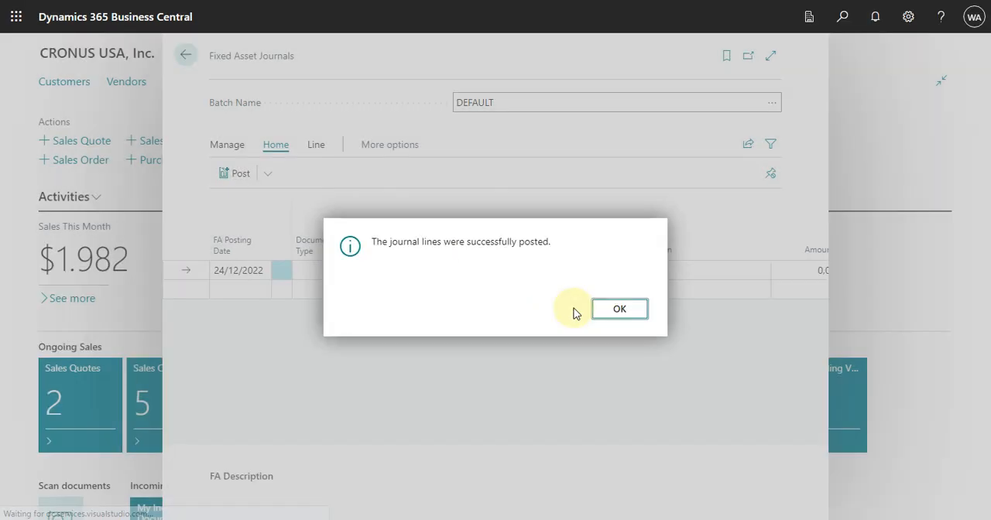
pyautogui.click(615, 311)
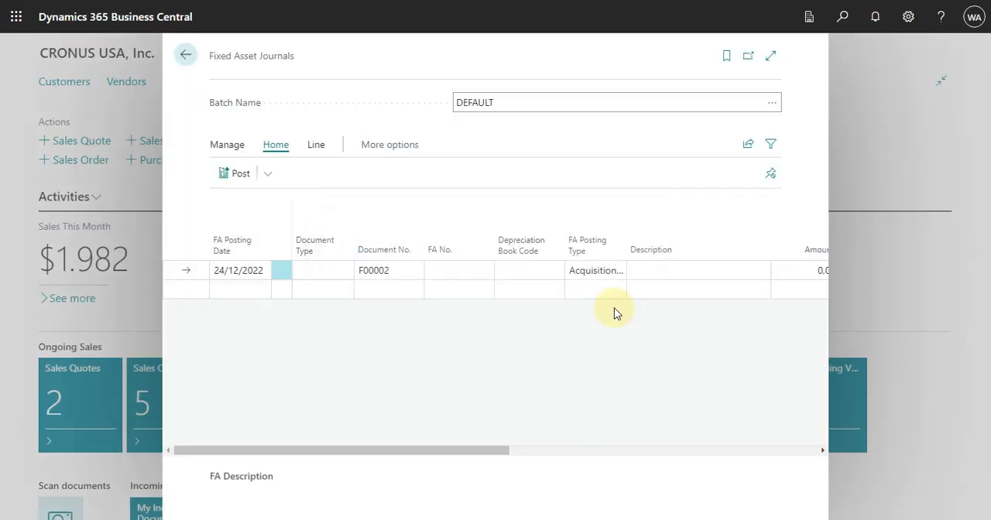
pyautogui.press('Escape')
# Open MACHINE 1's fixed asset card from the Fixed Assets list in the overview of all roles
pyautogui.click(608, 56)
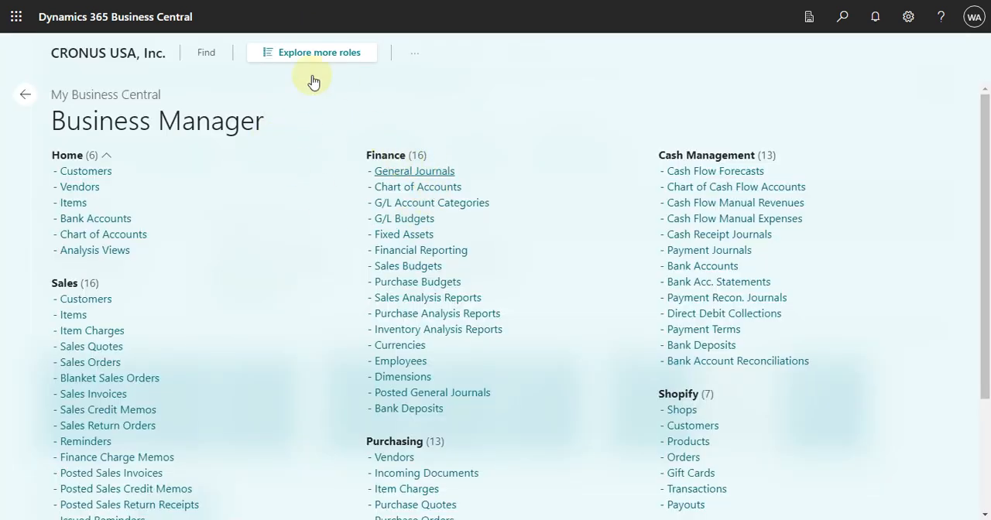
pyautogui.click(310, 53)
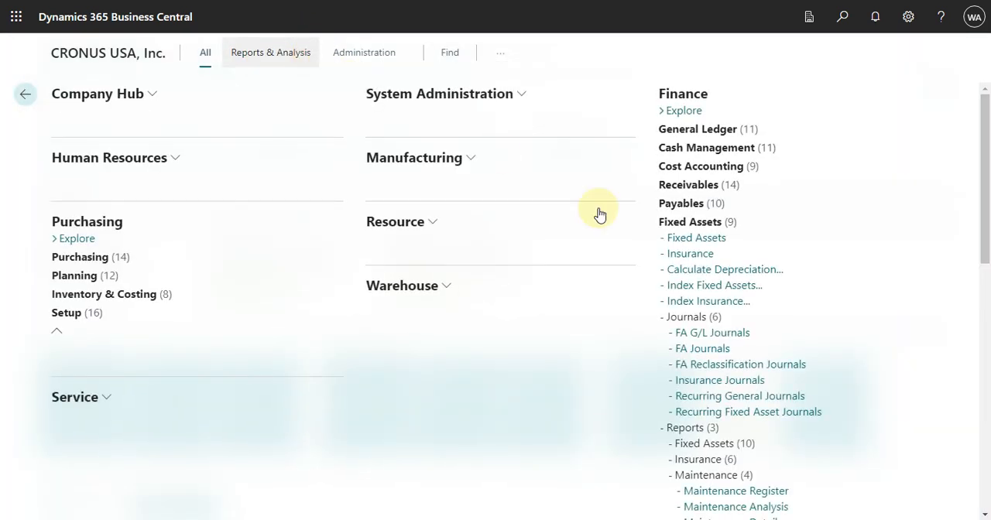
pyautogui.click(711, 240)
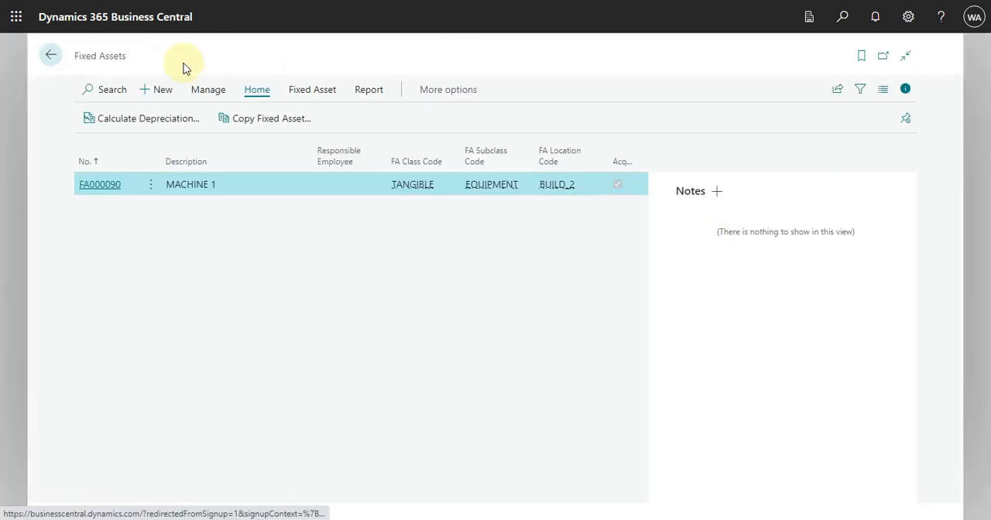
pyautogui.click(113, 185)
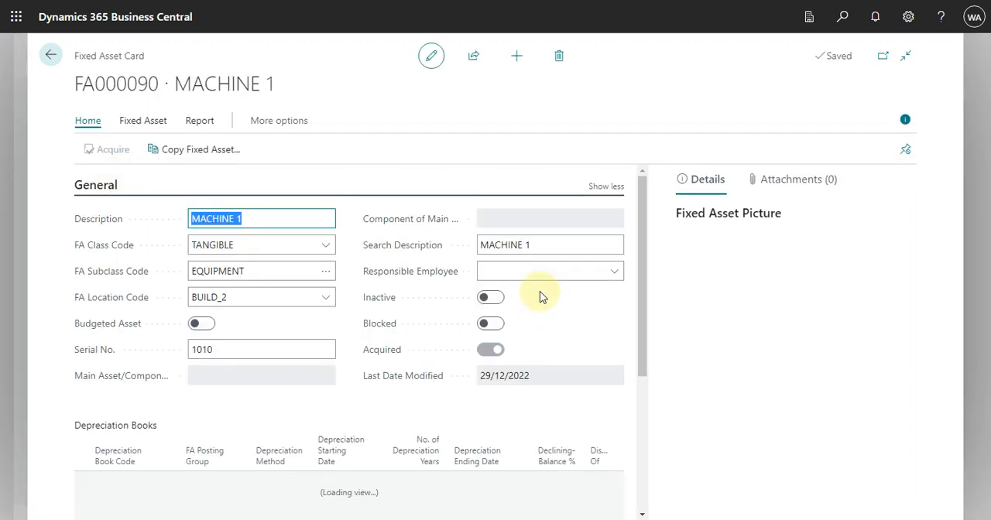
# Compare the book values of the COMPANY and IFRS depreciation books on MACHINE 1's card
pyautogui.scroll(-2, 579, 338)
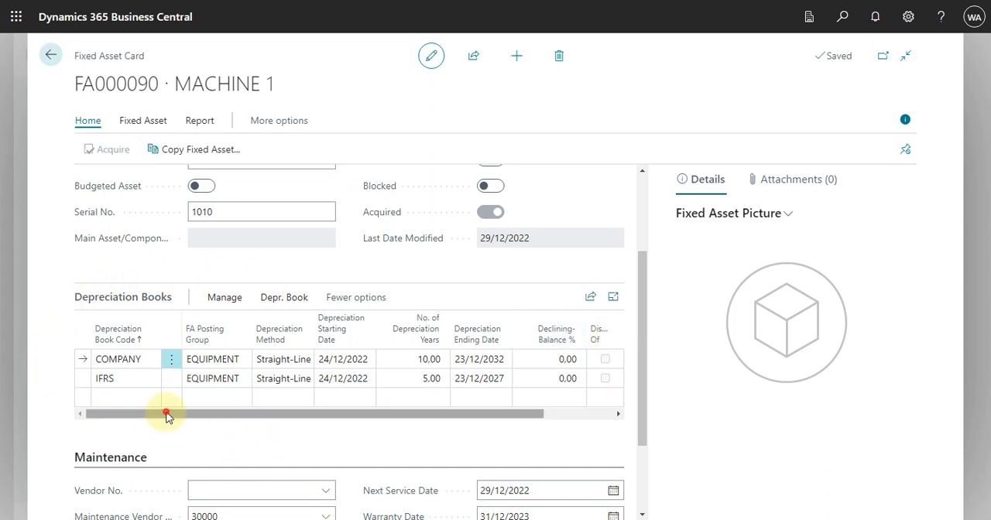
pyautogui.moveTo(168, 417); pyautogui.dragTo(299, 436)
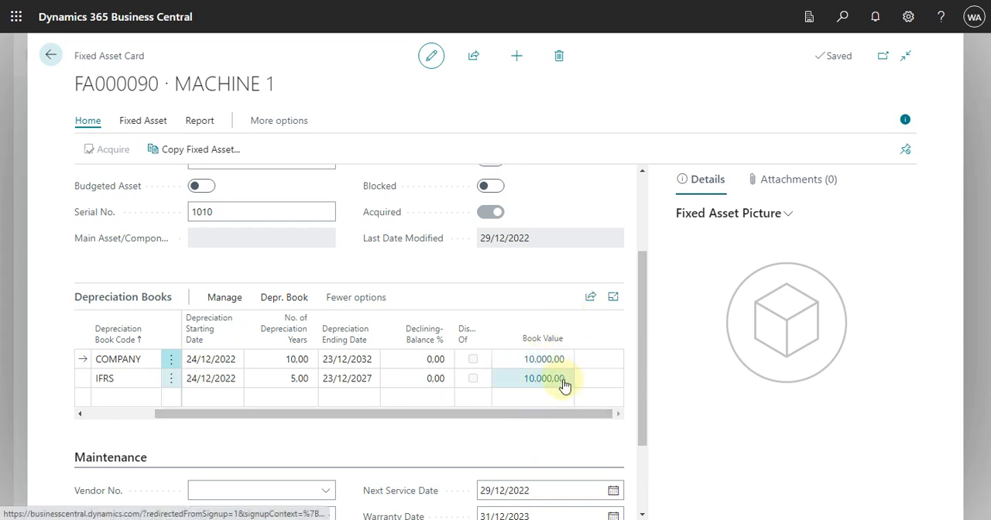
pyautogui.moveTo(478, 415); pyautogui.dragTo(184, 419)
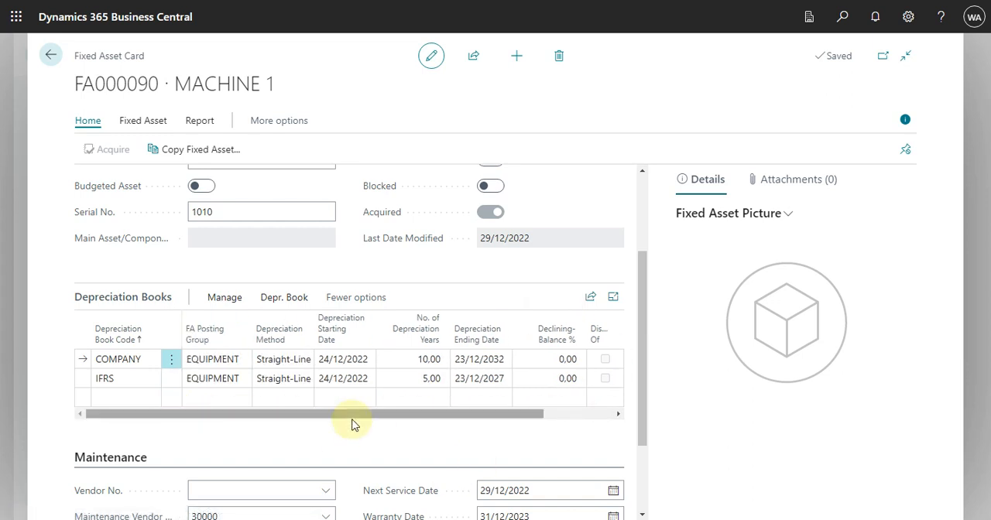